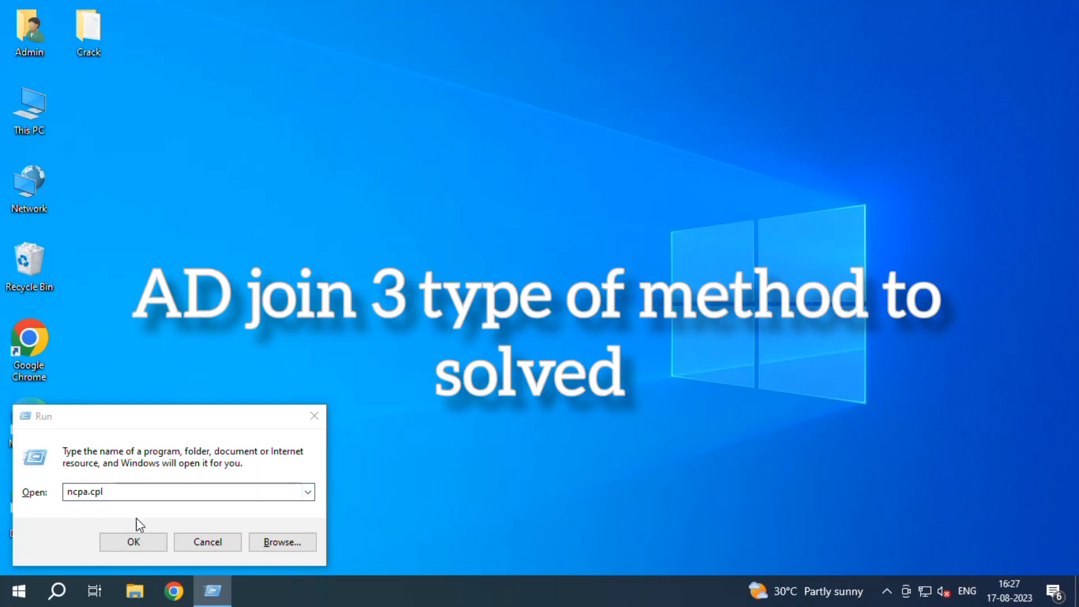
Step: Open Network Connections and review the Ethernet adapter's static IPv4 address and DNS settings
{"action": "left_click", "coordinate": [137, 536]}
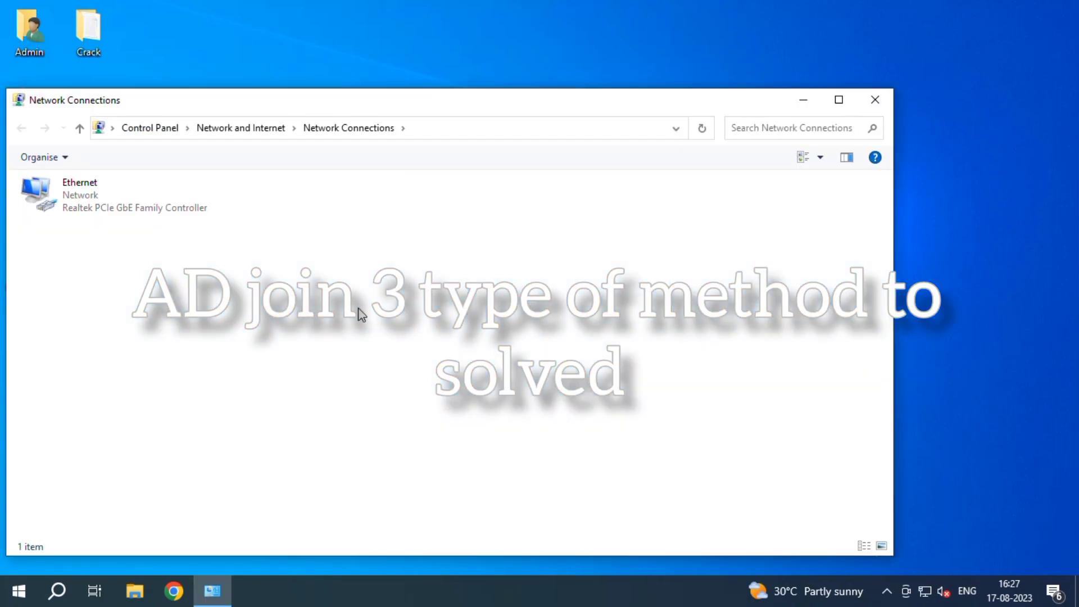
{"action": "left_click", "coordinate": [92, 211]}
{"action": "right_click", "coordinate": [94, 216]}
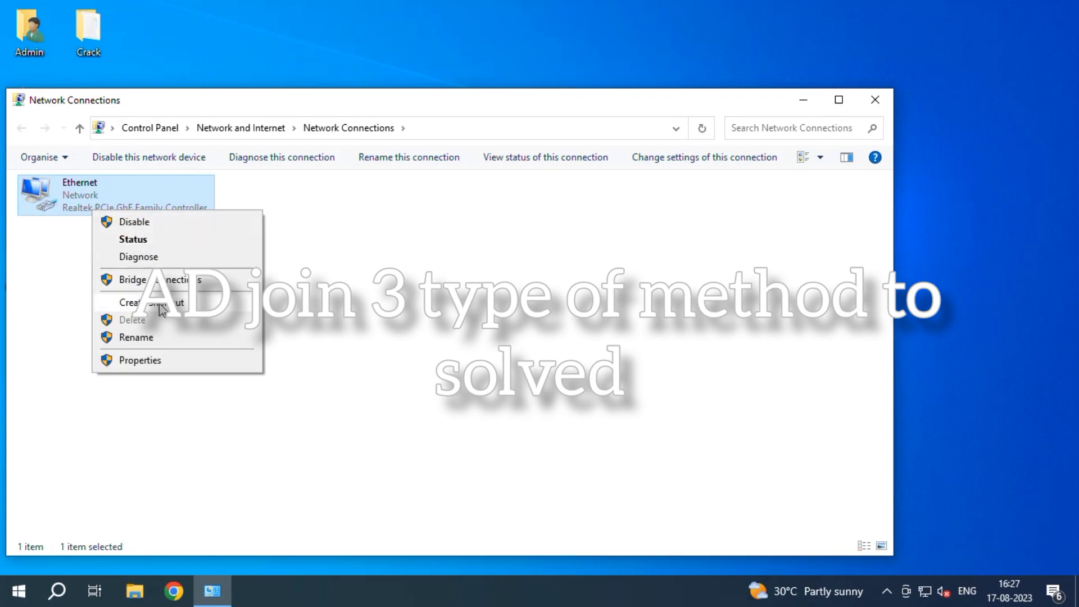
{"action": "left_click", "coordinate": [163, 360]}
{"action": "double_click", "coordinate": [185, 340]}
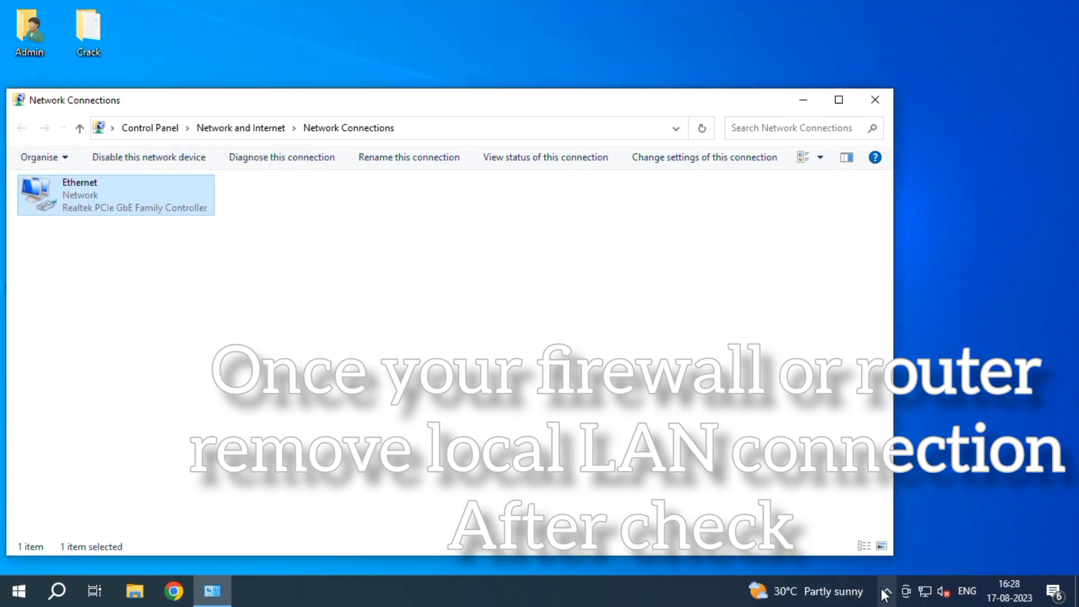
{"action": "left_click", "coordinate": [753, 511]}
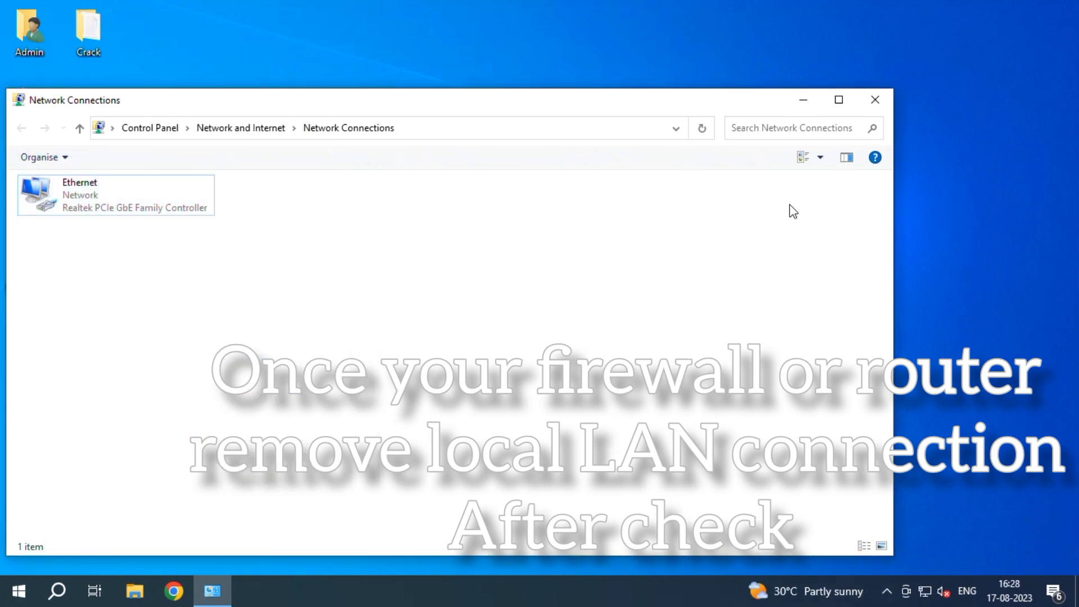
Step: Open This PC's System Properties at the Computer Name page
{"action": "left_click", "coordinate": [803, 100]}
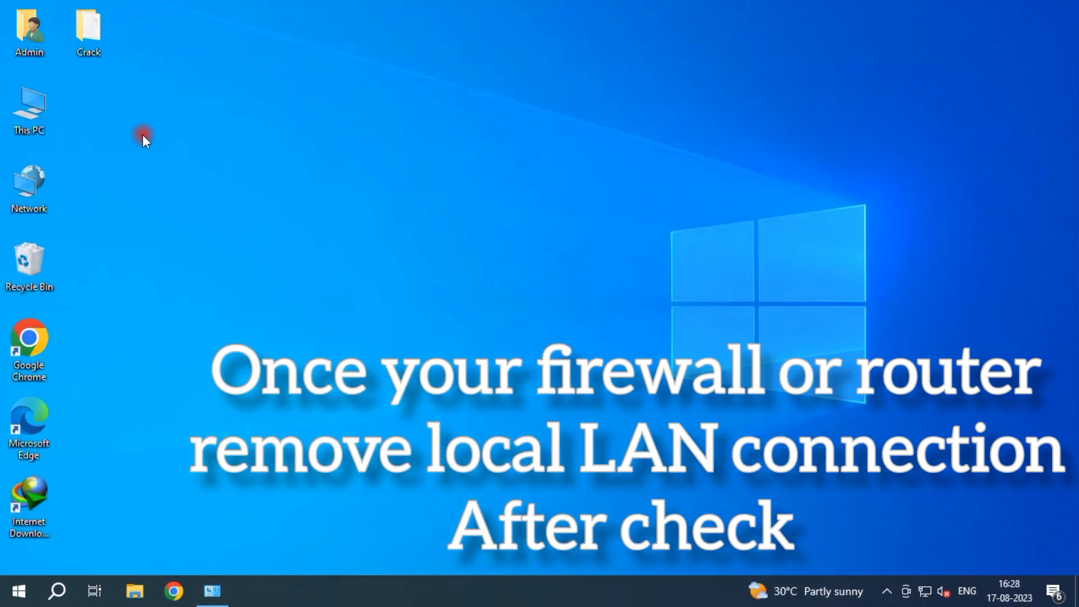
{"action": "right_click", "coordinate": [57, 116]}
{"action": "left_click", "coordinate": [136, 299]}
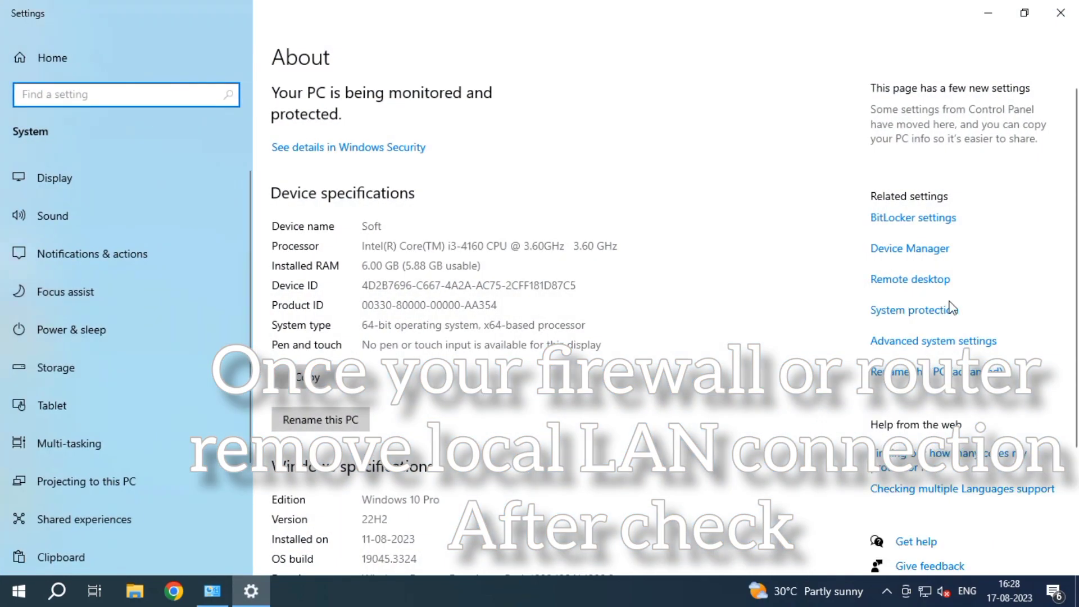
{"action": "left_click", "coordinate": [951, 340]}
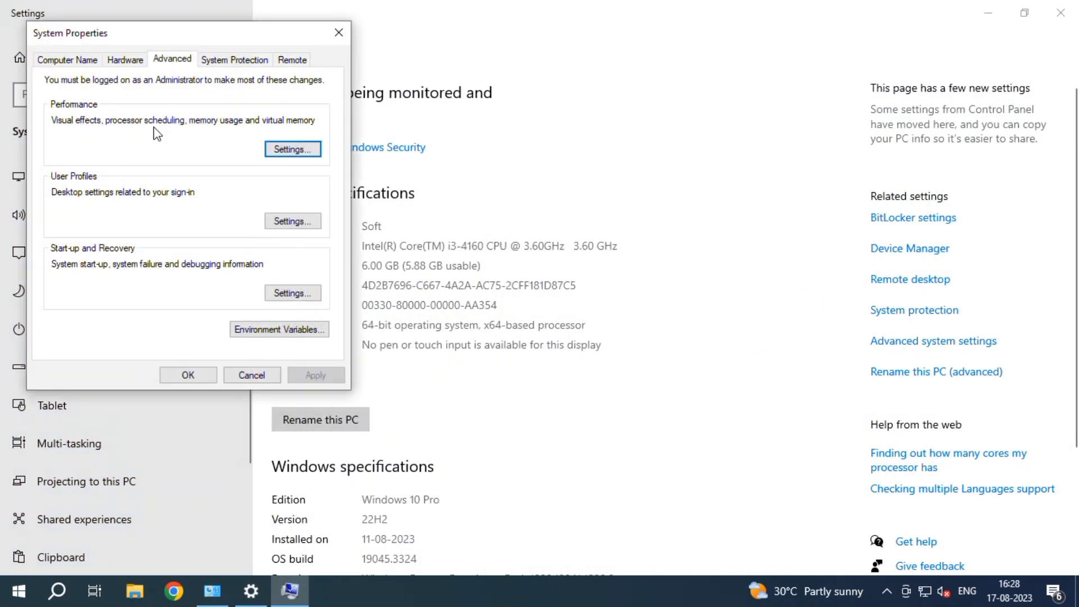
{"action": "left_click", "coordinate": [70, 63]}
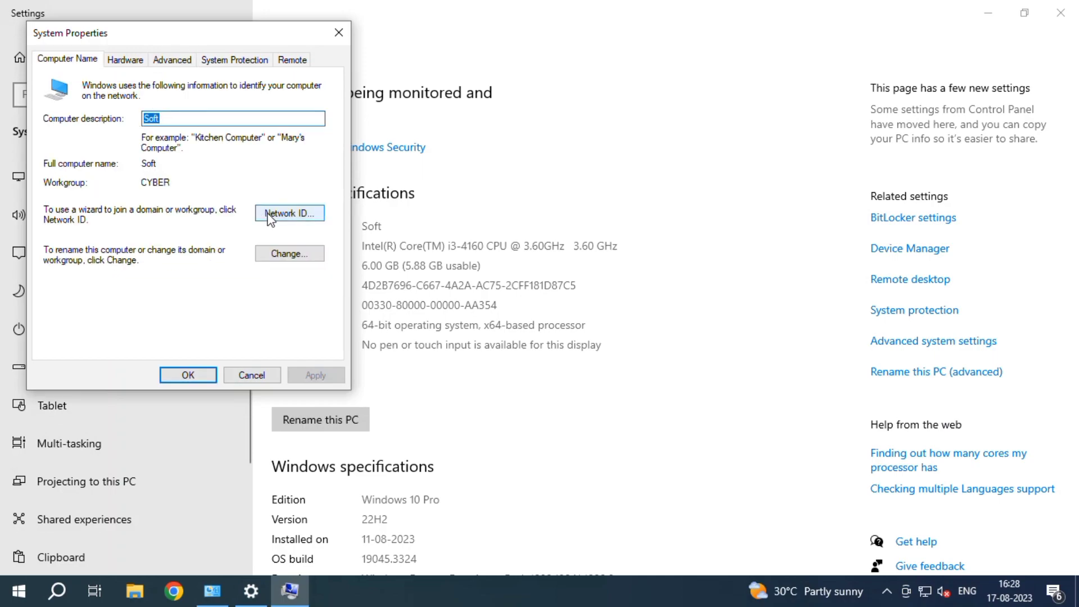
Step: Switch membership from workgroup to Domain and enter RCCPL.local as the domain
{"action": "left_click", "coordinate": [304, 255]}
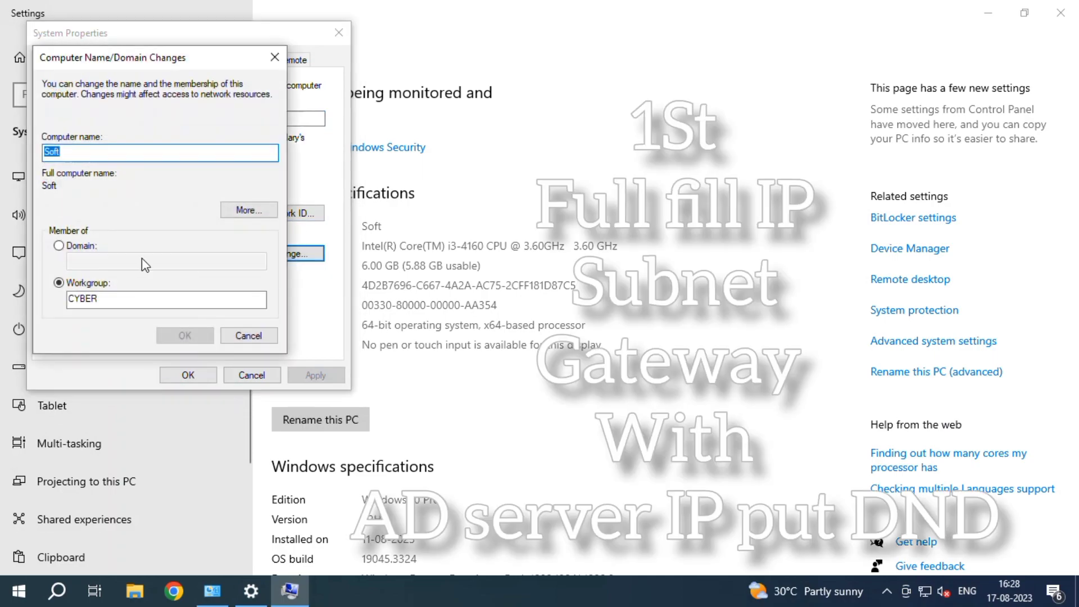
{"action": "left_click", "coordinate": [59, 246]}
{"action": "left_click", "coordinate": [102, 261]}
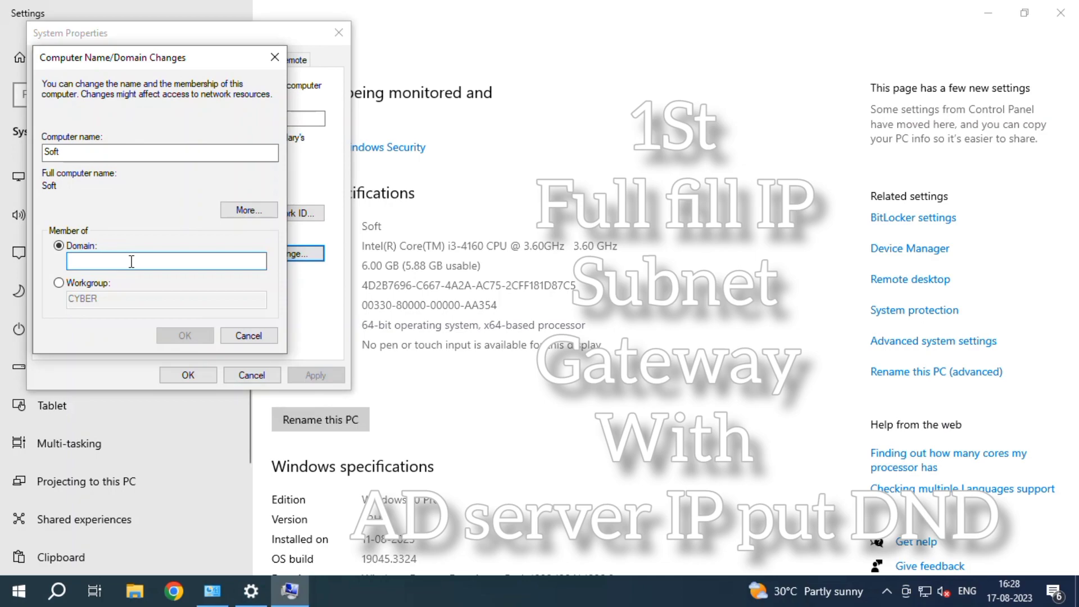
{"action": "type", "text": "RCCPL"}
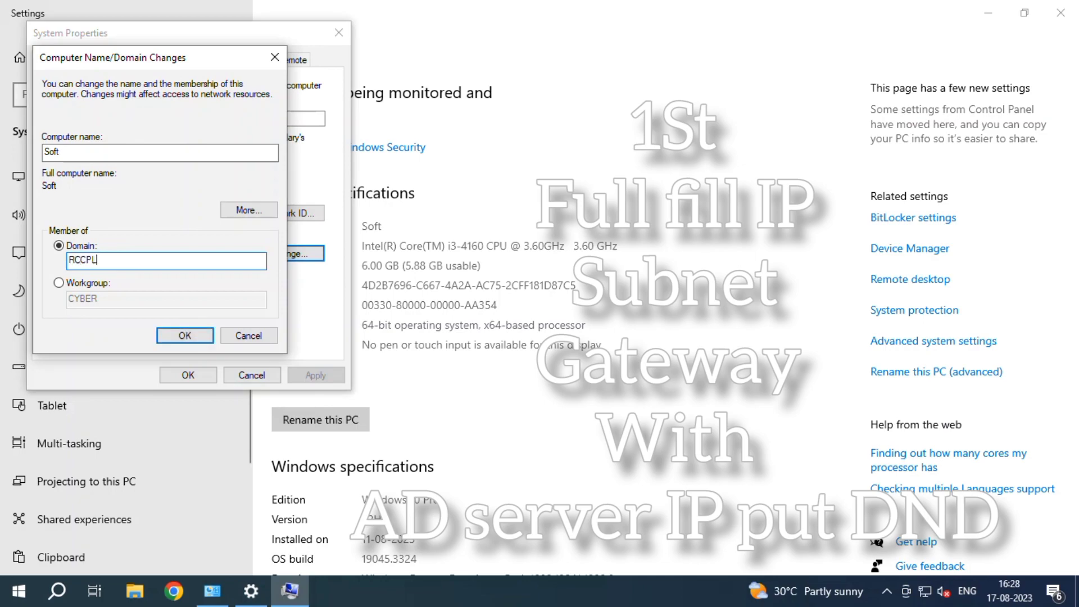
{"action": "type", "text": ".local"}
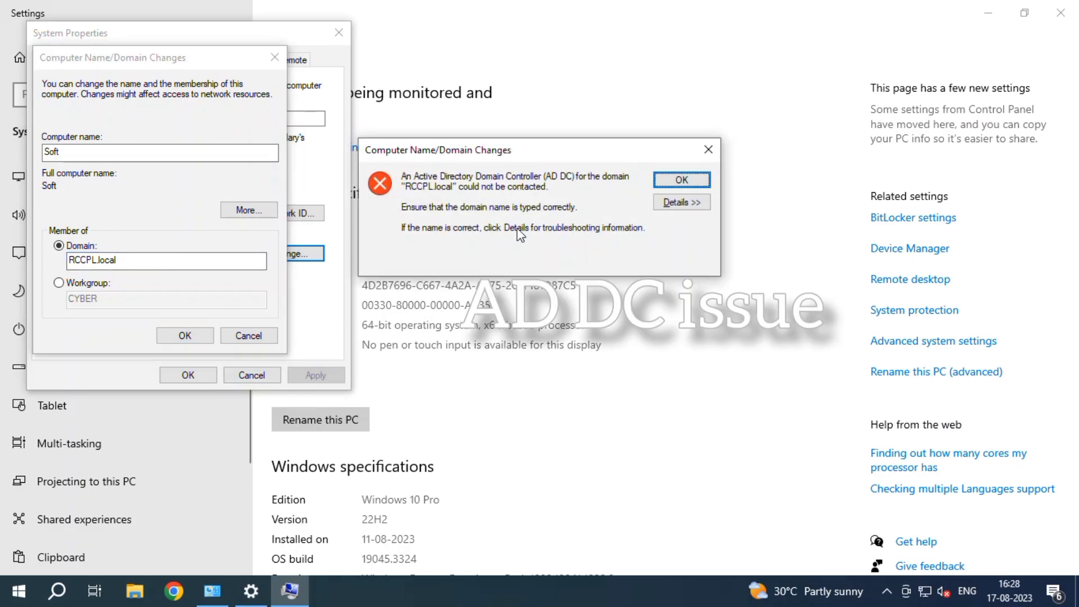
Step: Launch Snipping Tool and capture the domain-controller error dialog
{"action": "left_click", "coordinate": [94, 592]}
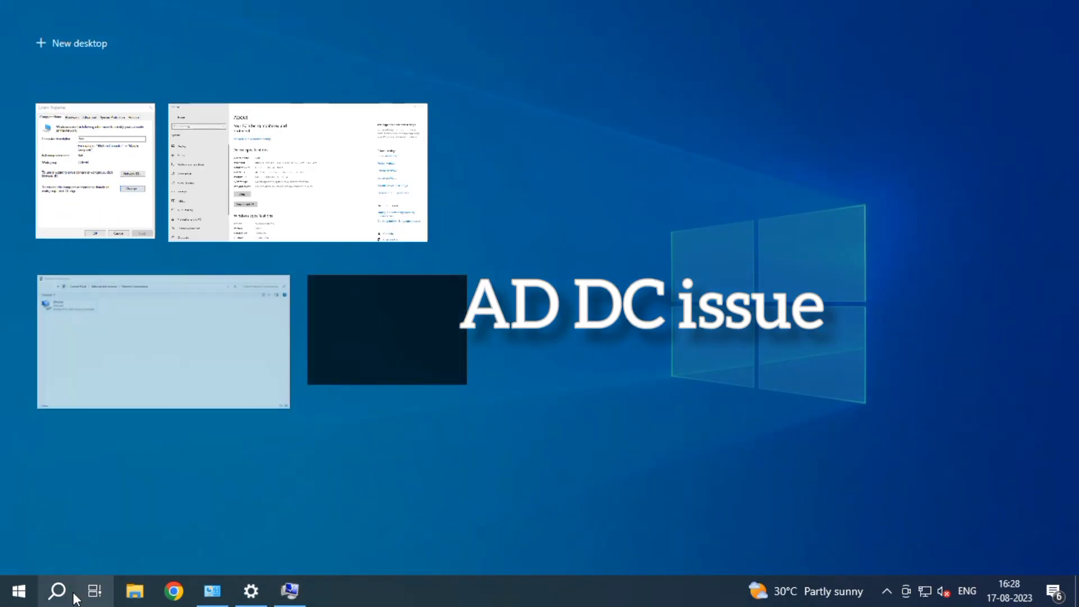
{"action": "left_click", "coordinate": [96, 600]}
{"action": "left_click", "coordinate": [73, 597]}
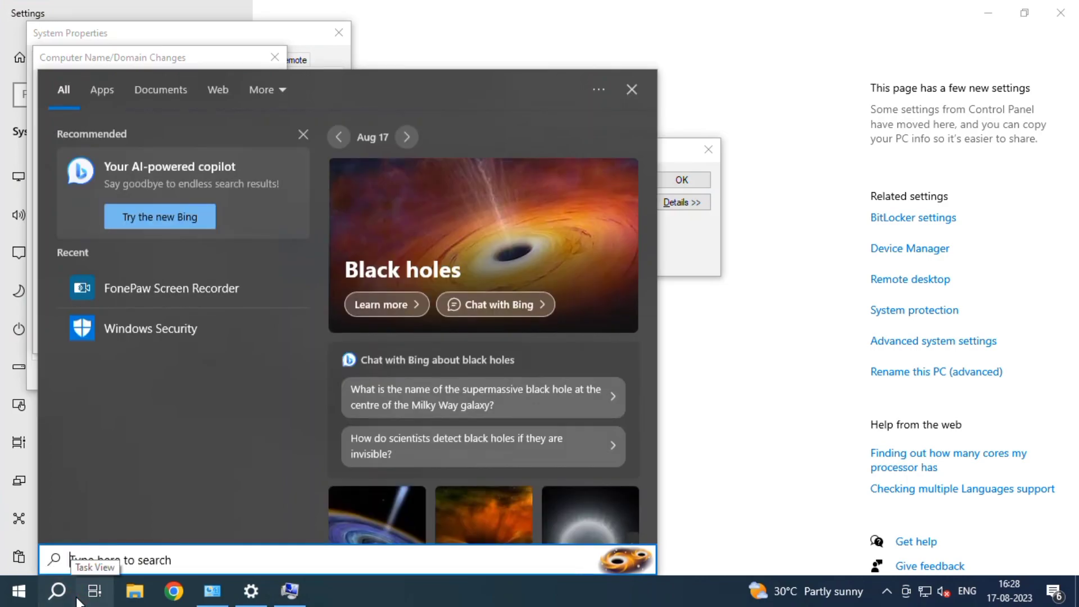
{"action": "type", "text": "snip"}
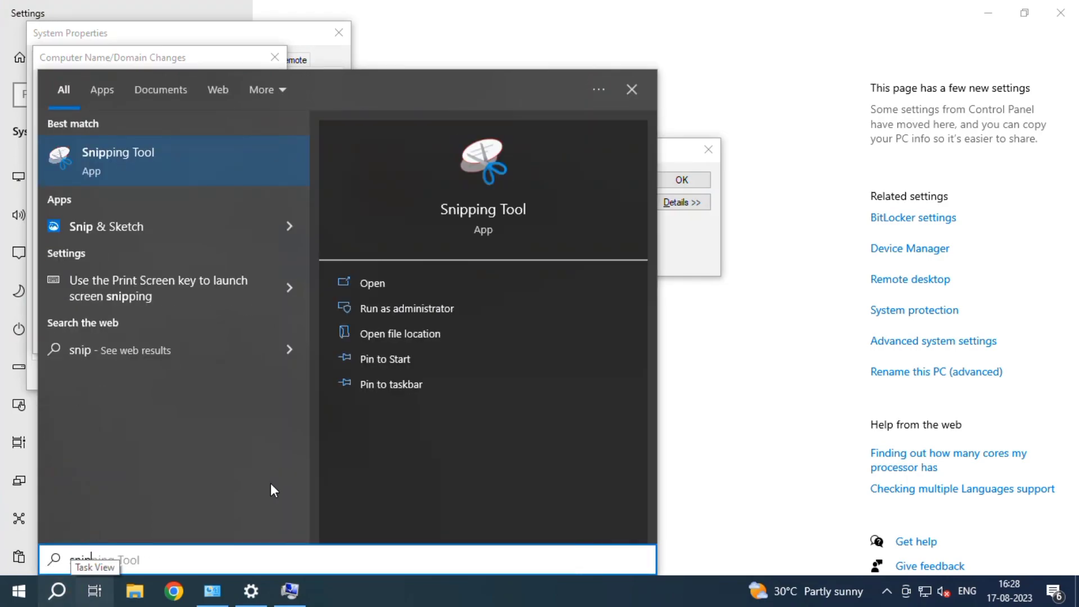
{"action": "left_click", "coordinate": [187, 179]}
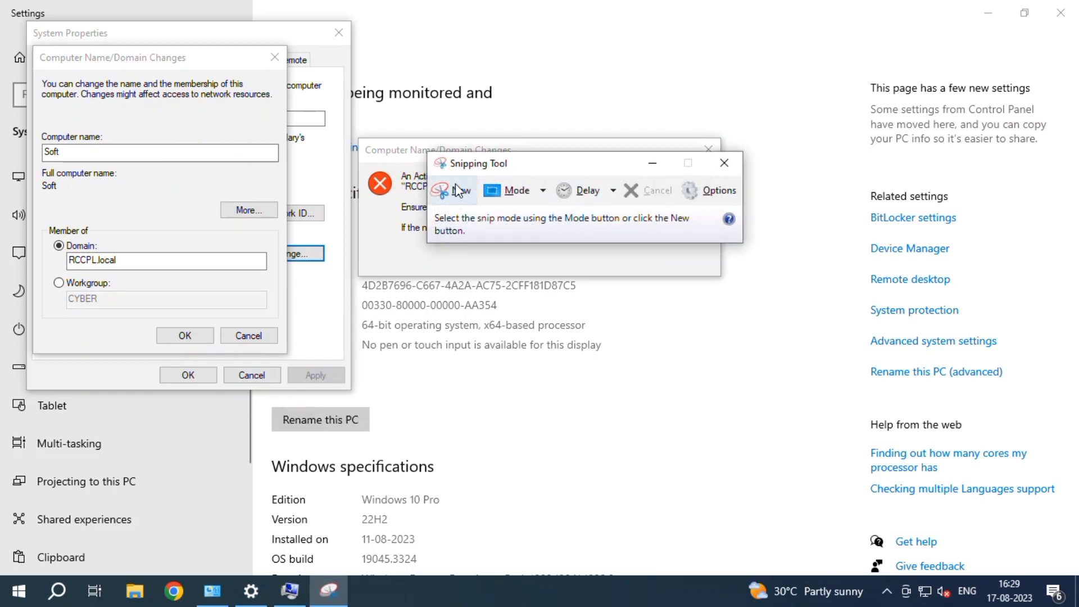
{"action": "left_click", "coordinate": [456, 191]}
{"action": "left_click_drag", "start_coordinate": [358, 138], "coordinate": [725, 281]}
Step: Save the snip to the Desktop as 'dfgd' and minimize Snipping Tool
{"action": "left_click", "coordinate": [303, 32]}
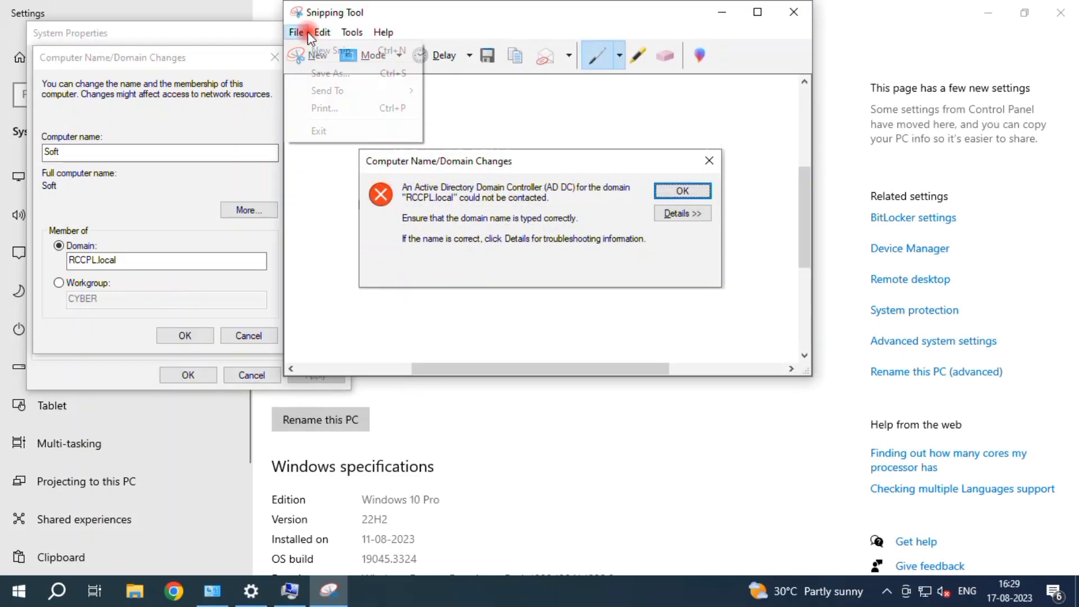
{"action": "left_click", "coordinate": [330, 73]}
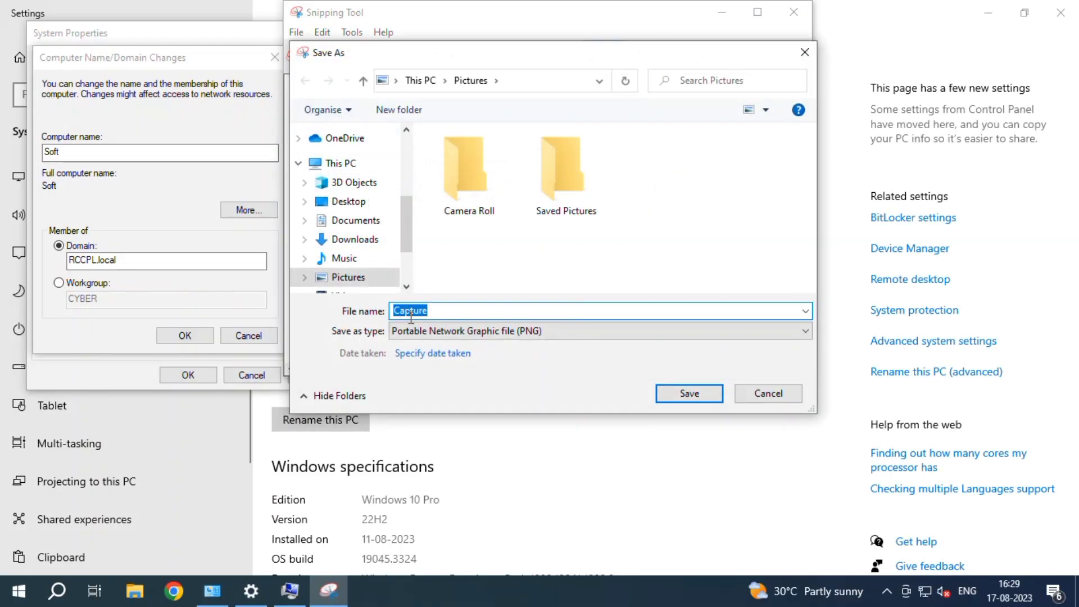
{"action": "left_click", "coordinate": [340, 201]}
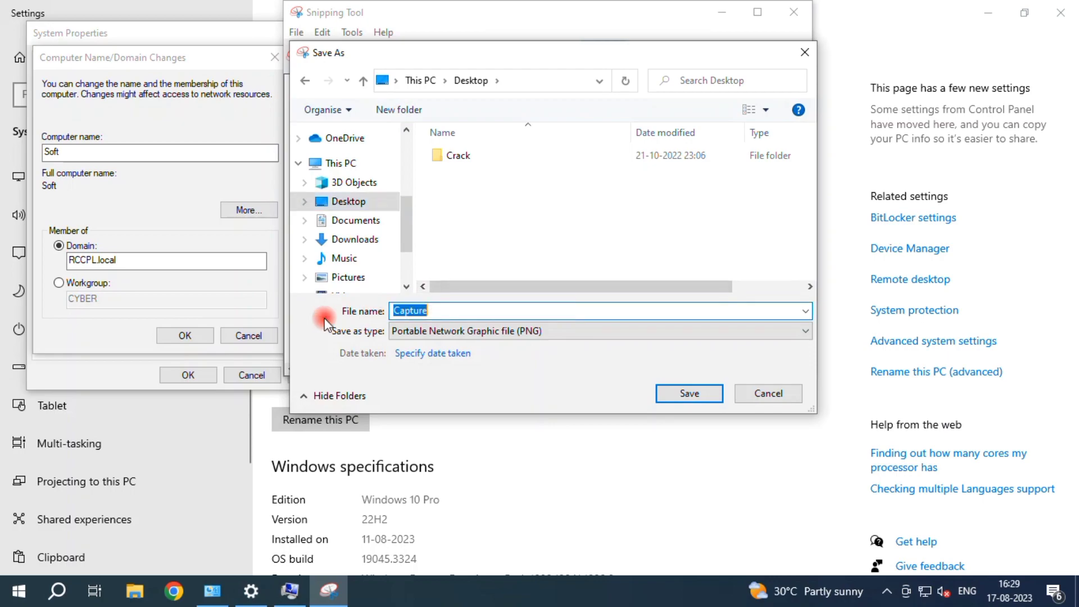
{"action": "type", "text": "dfgd"}
{"action": "left_click", "coordinate": [689, 393]}
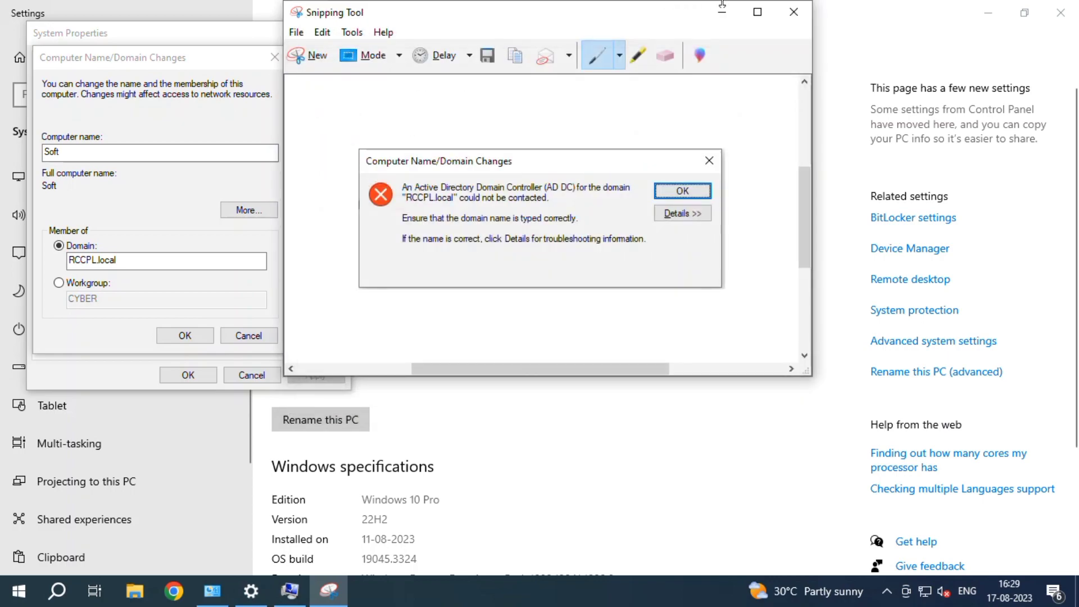
{"action": "left_click", "coordinate": [722, 10]}
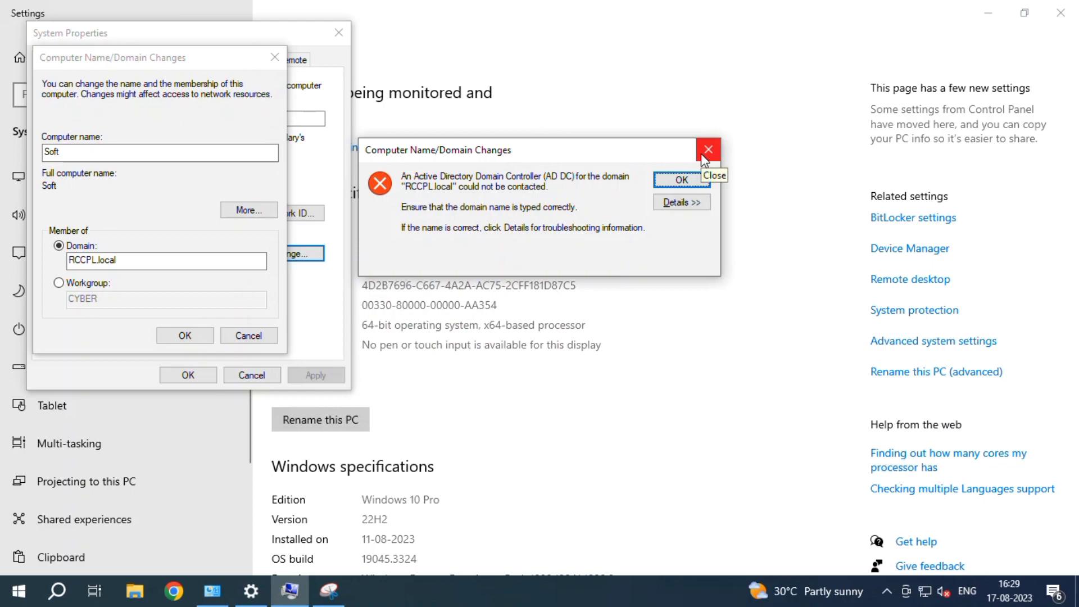
Step: Run a continuous ping to DNS server 192.168.1.250, confirm replies, then close the console
{"action": "left_click", "coordinate": [690, 483]}
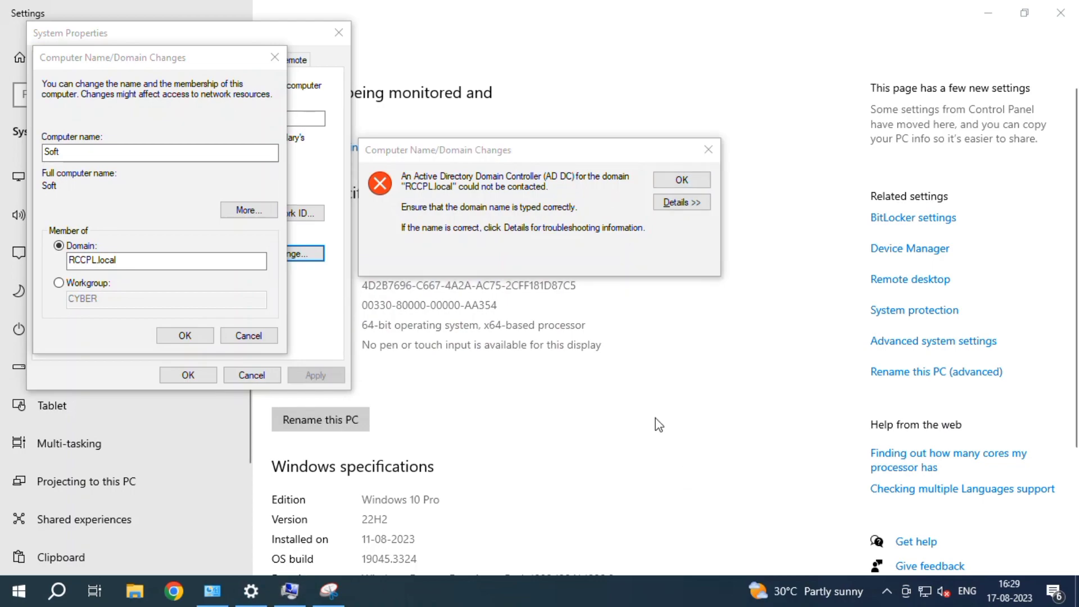
{"action": "key", "text": "super+r"}
{"action": "type", "text": "ping"}
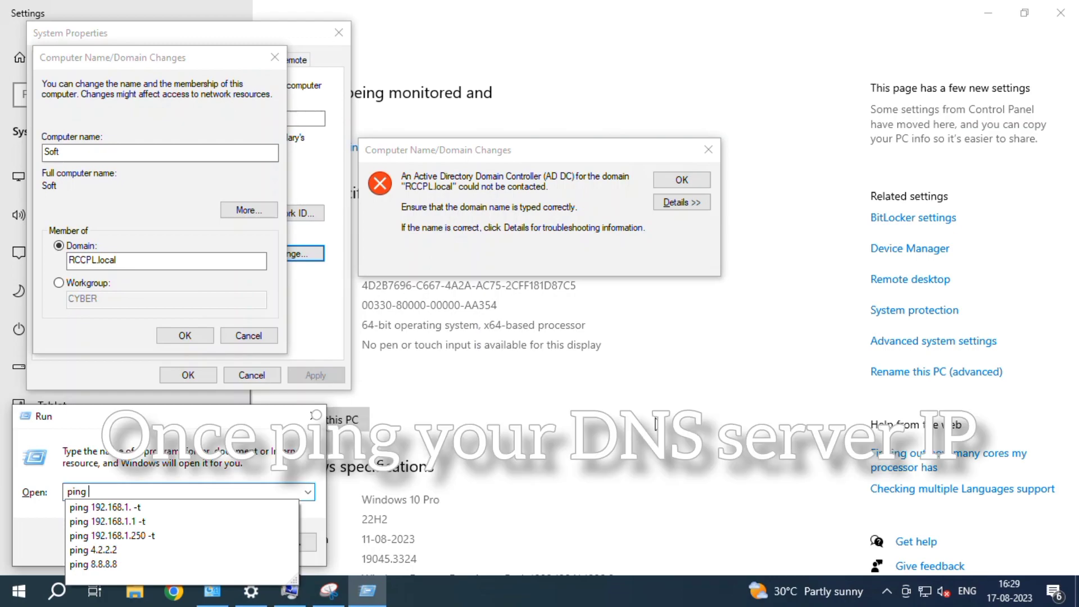
{"action": "key", "text": "Up"}
{"action": "key", "text": "Up"}
{"action": "key", "text": "Up"}
{"action": "key", "text": "Return"}
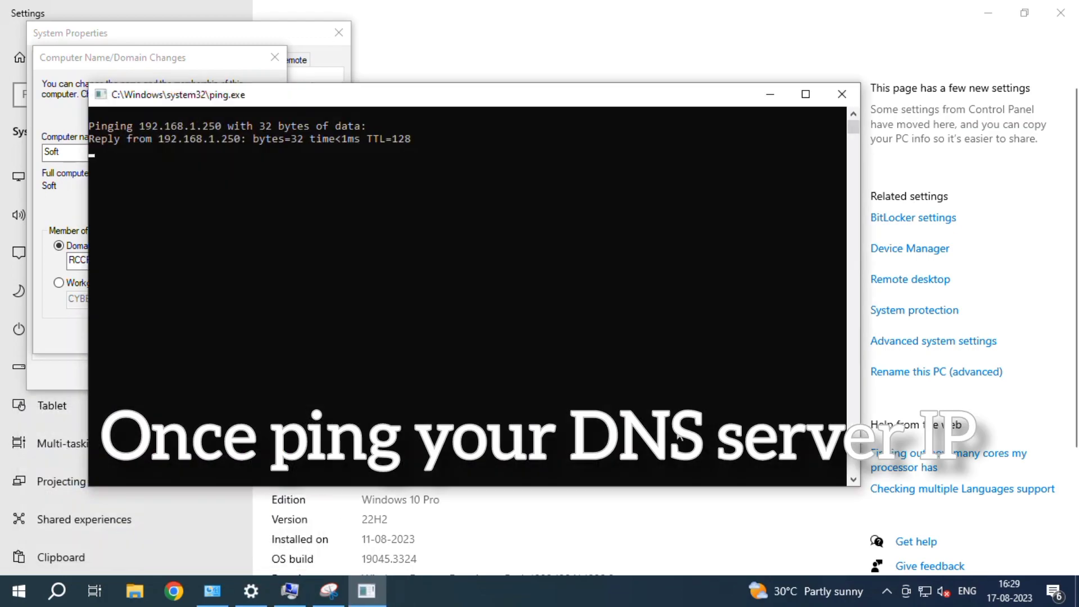
{"action": "left_click", "coordinate": [840, 94]}
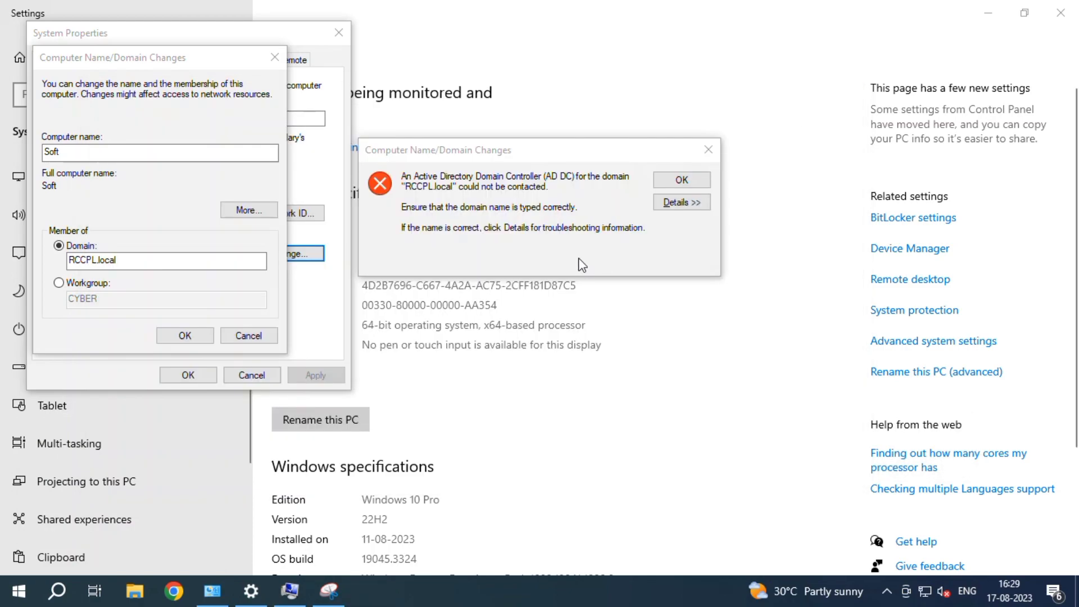
{"action": "key", "text": "super+r"}
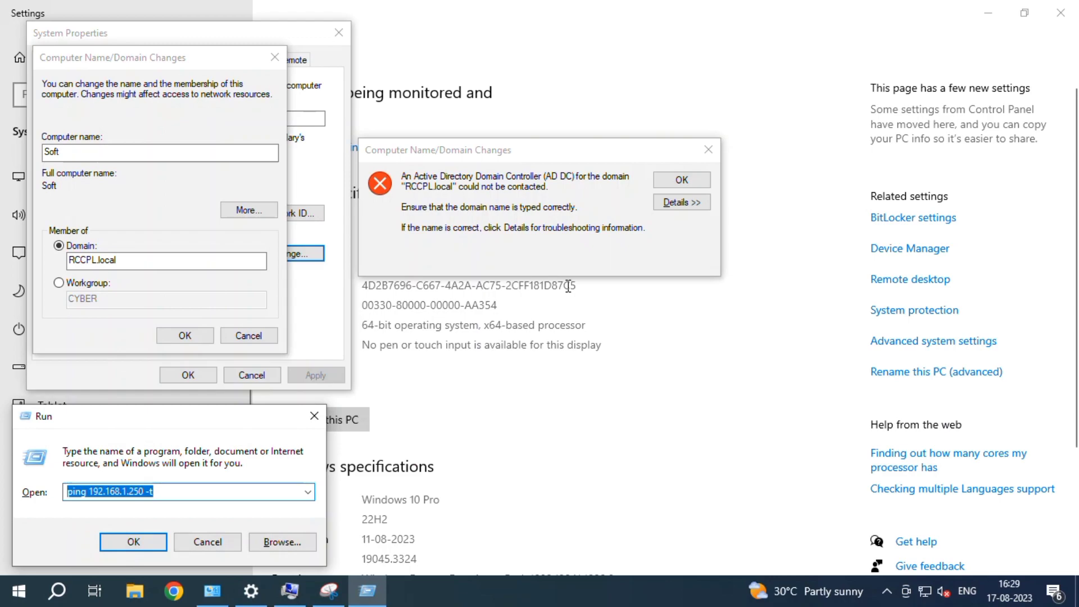
Step: Open ncpa.cpl and the Ethernet adapter's IPv4 static address settings
{"action": "type", "text": "ncpa.cpl"}
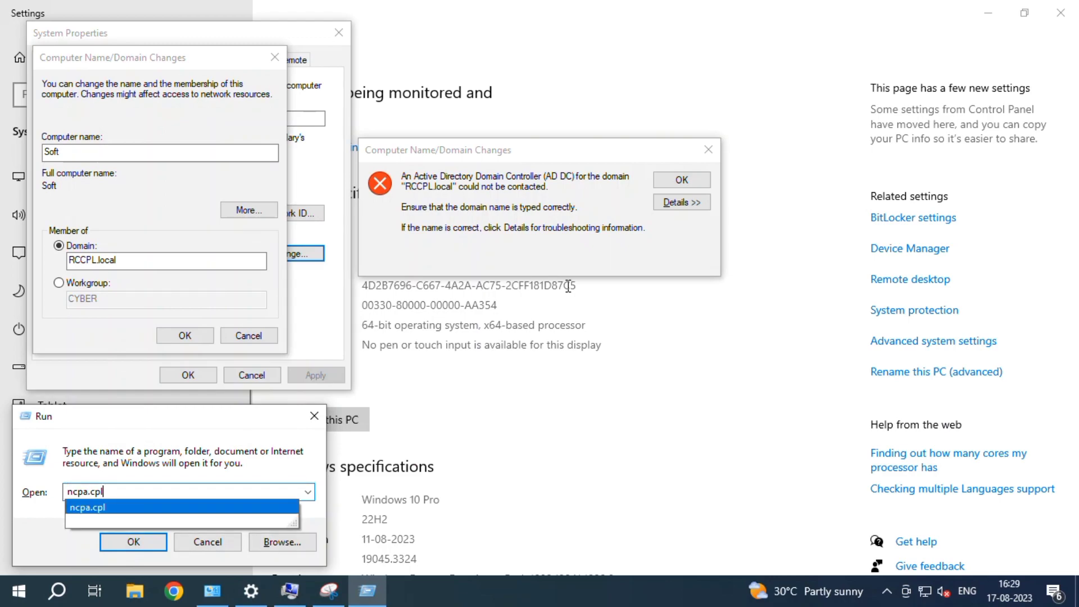
{"action": "key", "text": "Return"}
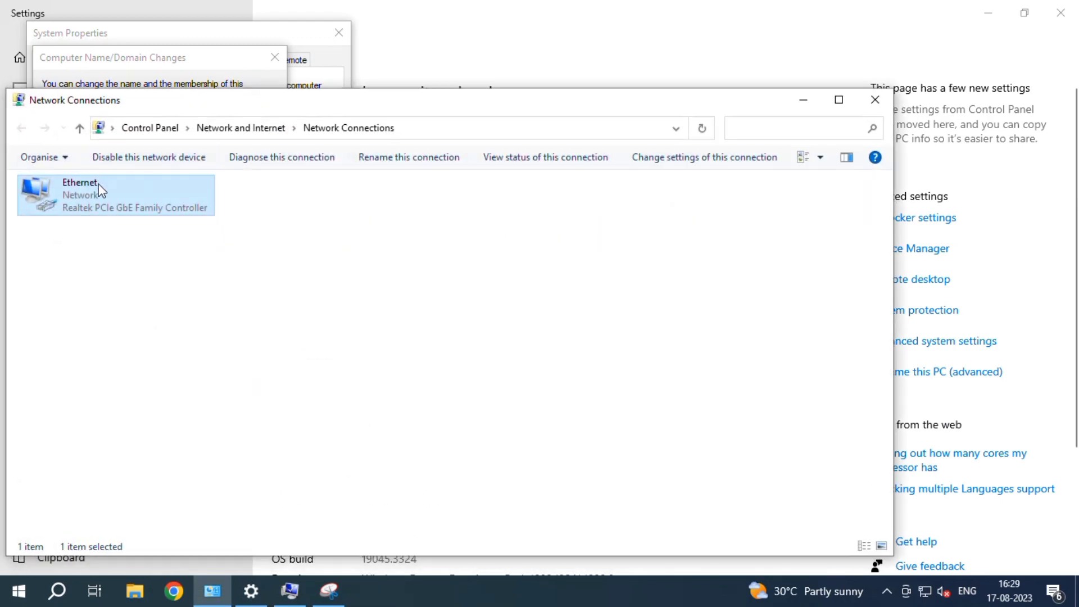
{"action": "right_click", "coordinate": [99, 195]}
{"action": "left_click", "coordinate": [163, 345]}
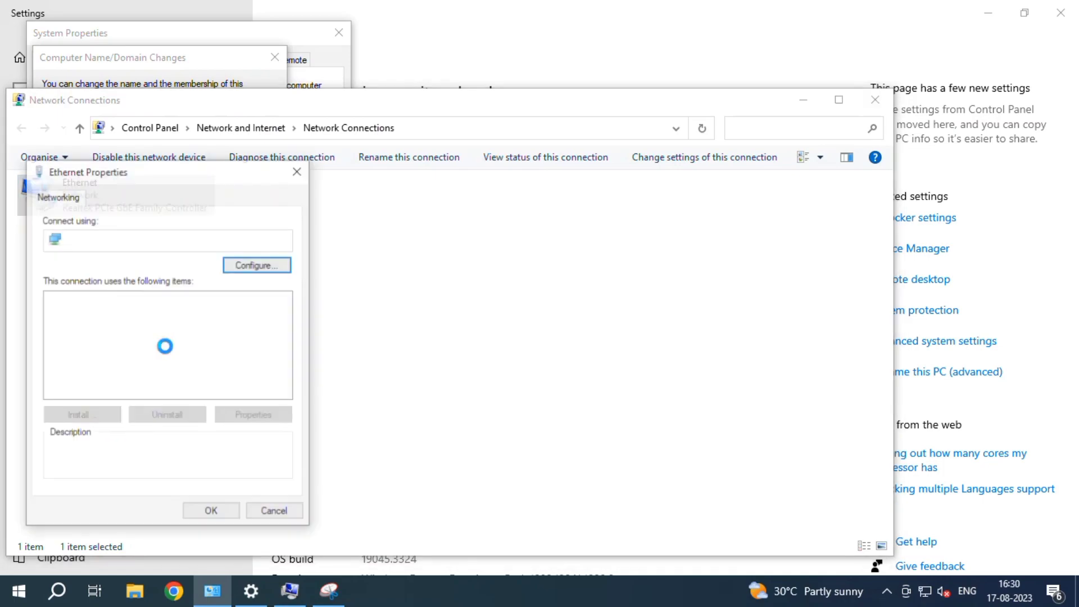
{"action": "double_click", "coordinate": [177, 338]}
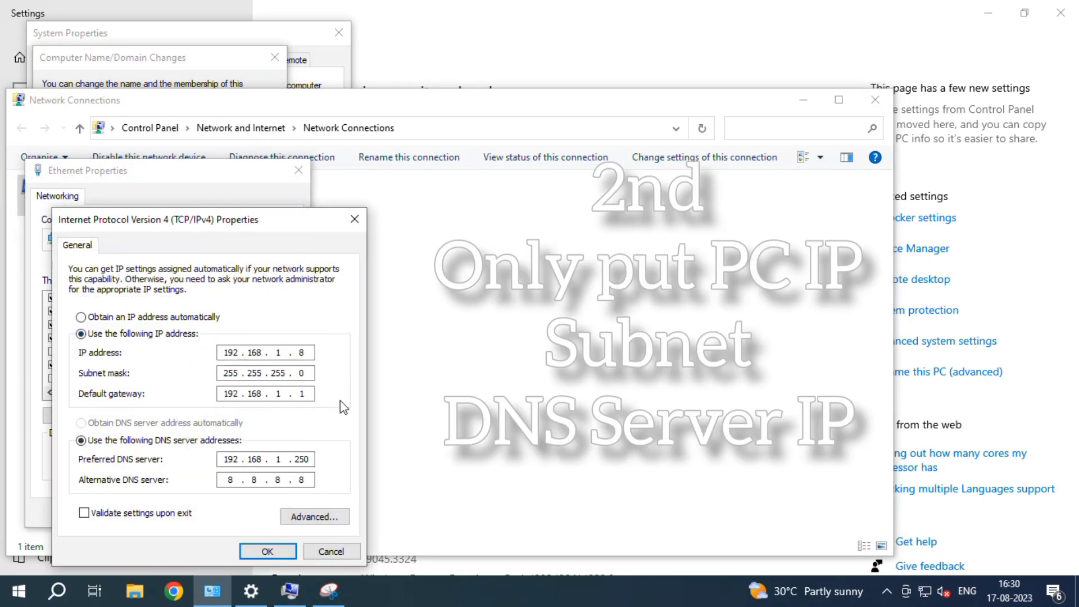
{"action": "left_click", "coordinate": [162, 344]}
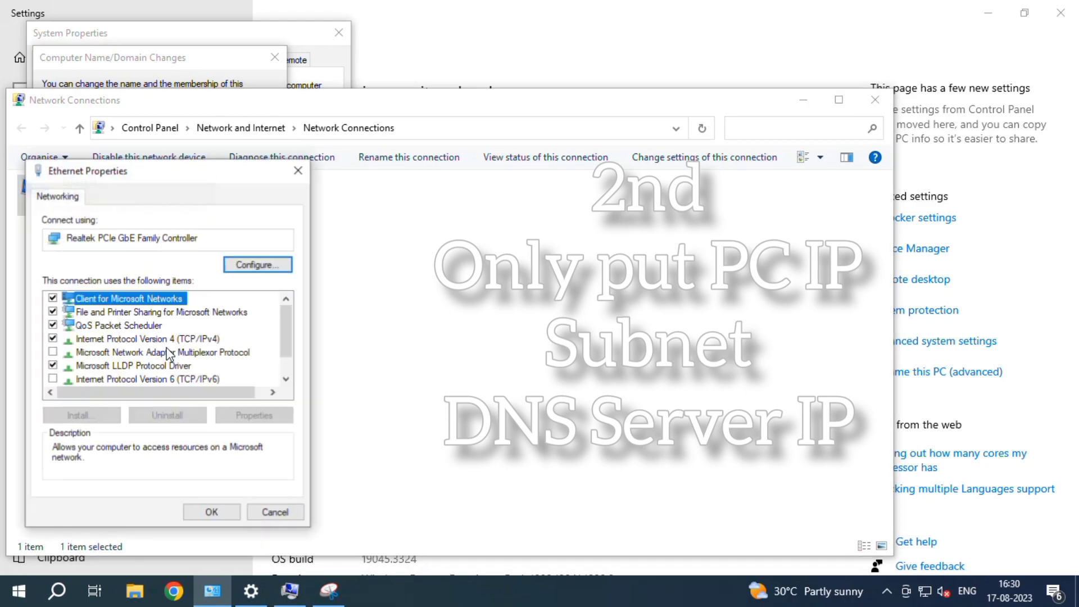
{"action": "double_click", "coordinate": [179, 338]}
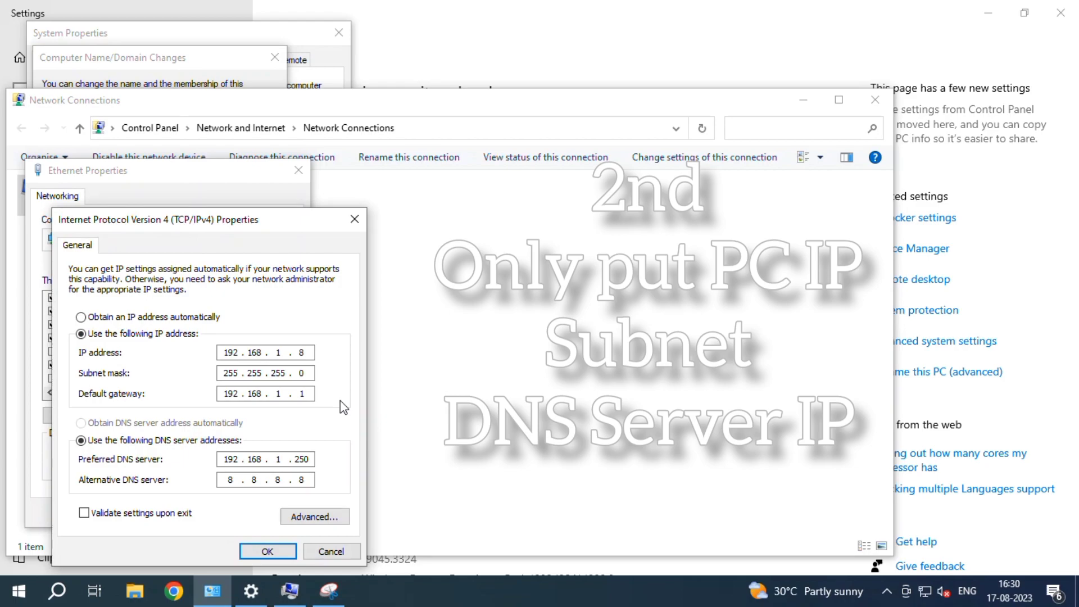
Step: Clear the default gateway, keeping 192.168.1.8 and DNS 192.168.1.250, and apply the change
{"action": "key", "text": "BackSpace"}
{"action": "key", "text": "BackSpace"}
{"action": "key", "text": "BackSpace"}
{"action": "key", "text": "BackSpace"}
{"action": "key", "text": "BackSpace"}
{"action": "key", "text": "BackSpace"}
{"action": "key", "text": "BackSpace"}
{"action": "key", "text": "BackSpace"}
{"action": "left_click", "coordinate": [286, 546]}
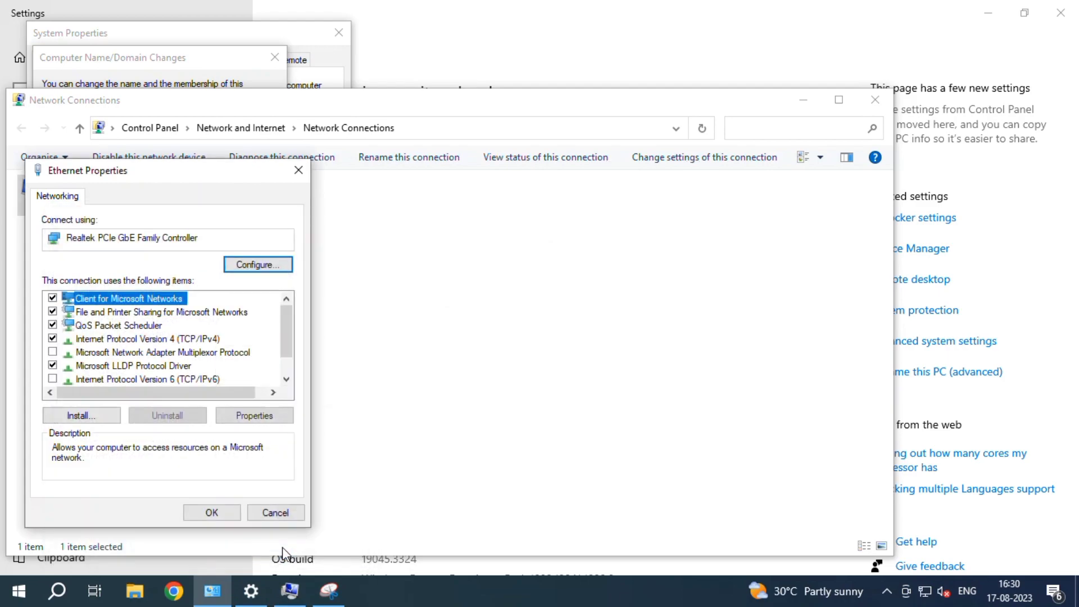
{"action": "left_click", "coordinate": [217, 514]}
{"action": "right_click", "coordinate": [373, 346]}
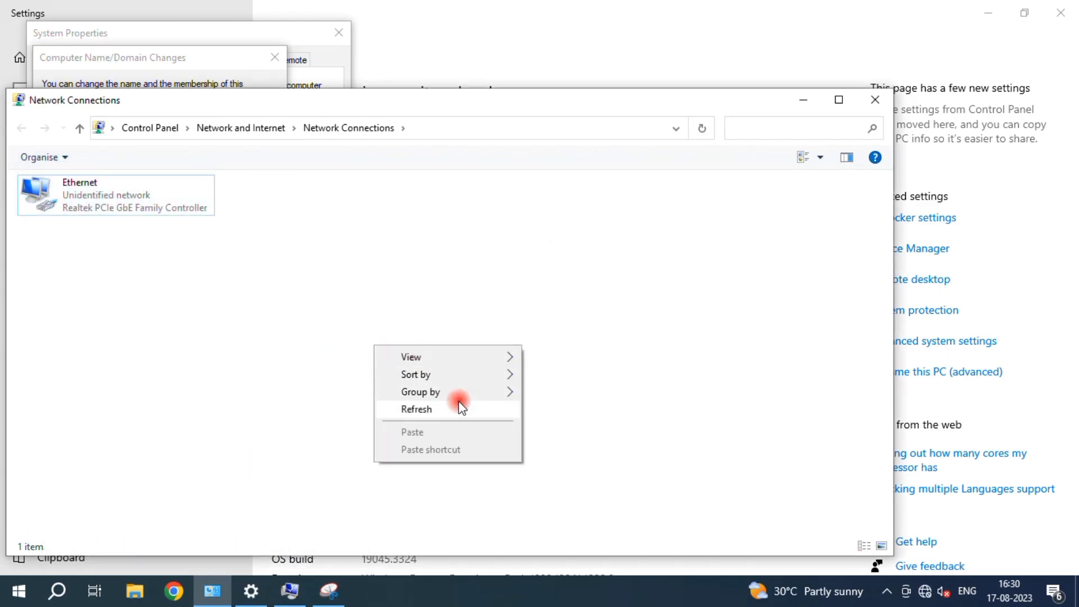
{"action": "left_click", "coordinate": [457, 406]}
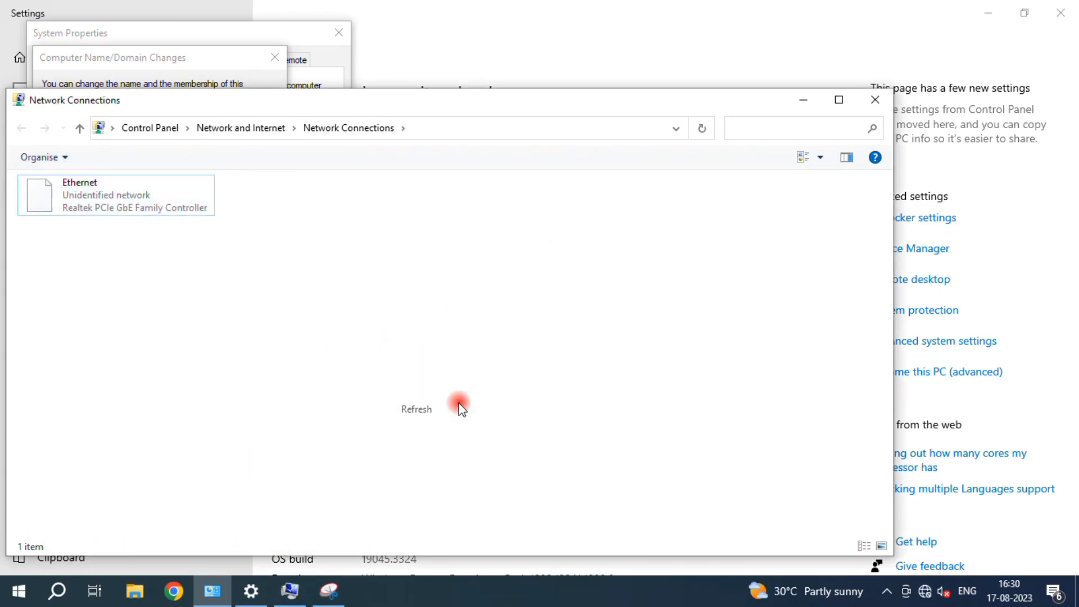
{"action": "left_click", "coordinate": [803, 100]}
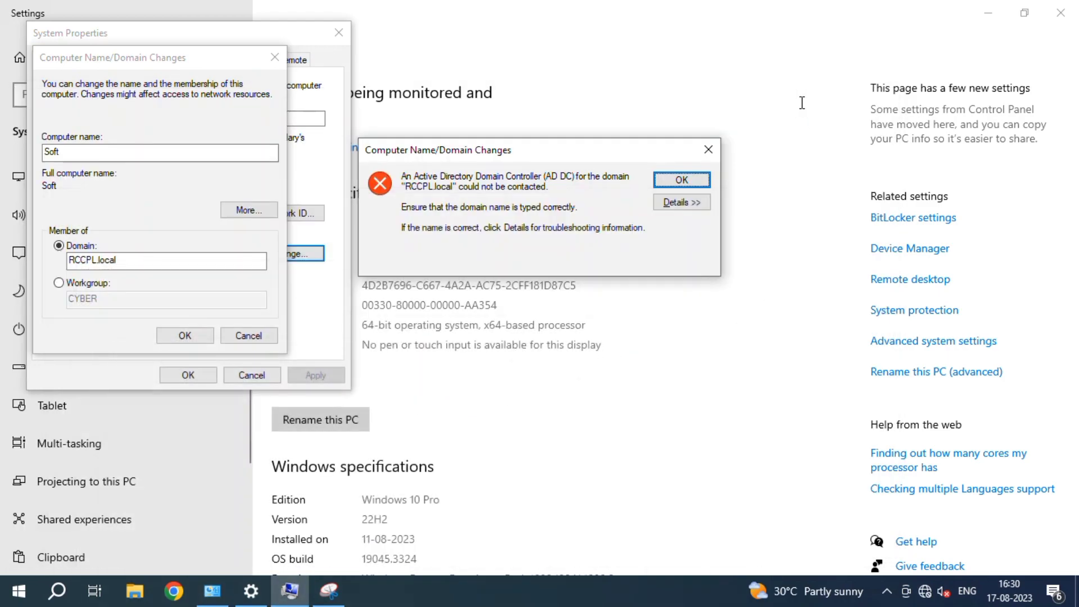
Step: Dismiss the error, re-ping 192.168.1.250 to confirm replies, and retry joining RCCPL.local
{"action": "left_click", "coordinate": [703, 177]}
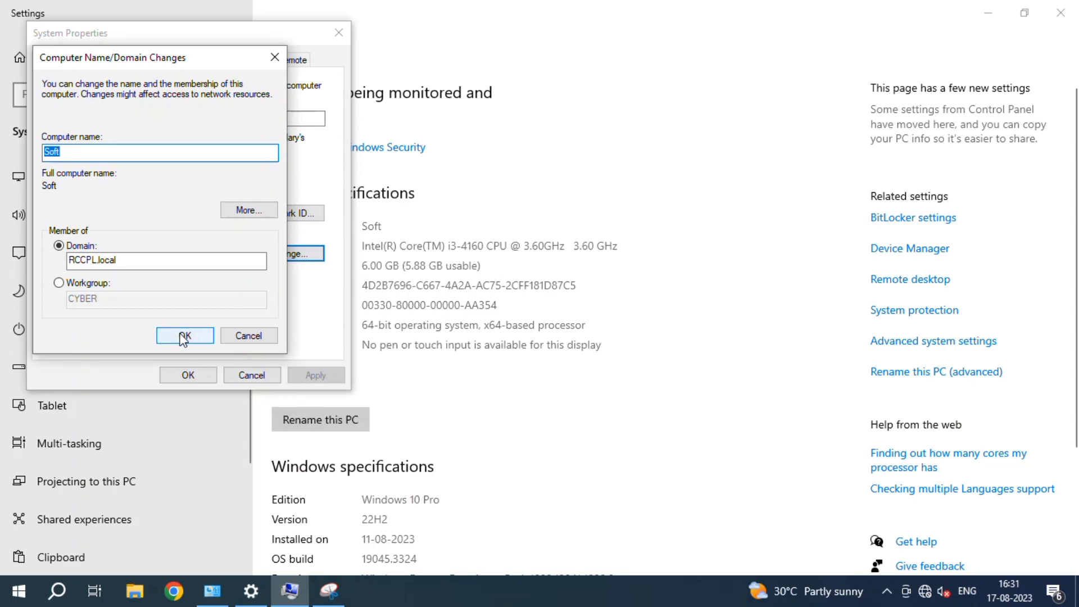
{"action": "key", "text": "super+r"}
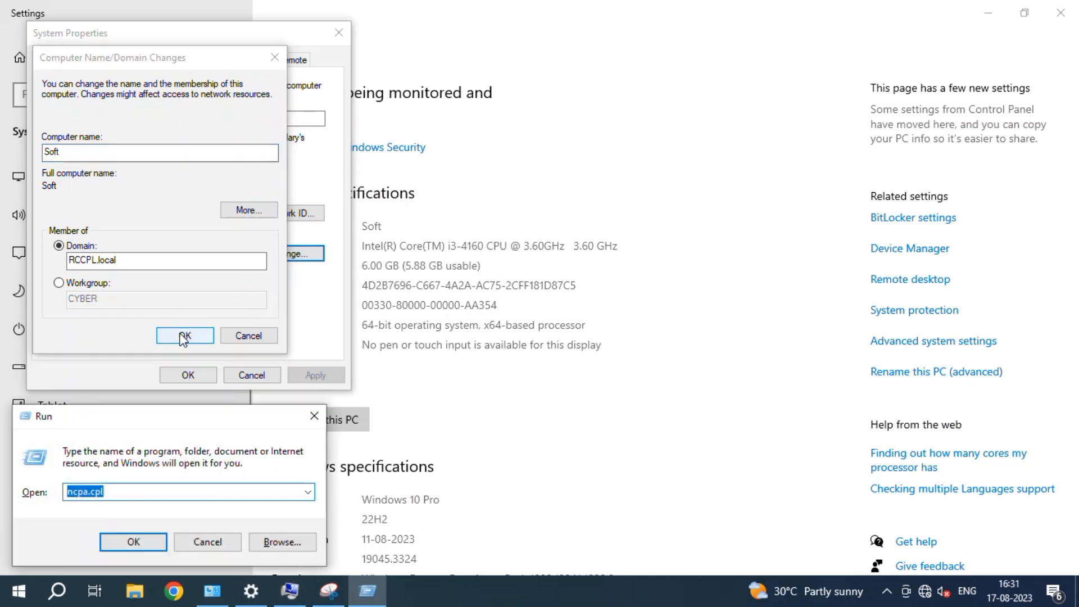
{"action": "type", "text": "p"}
{"action": "key", "text": "Up"}
{"action": "key", "text": "Up"}
{"action": "key", "text": "Up"}
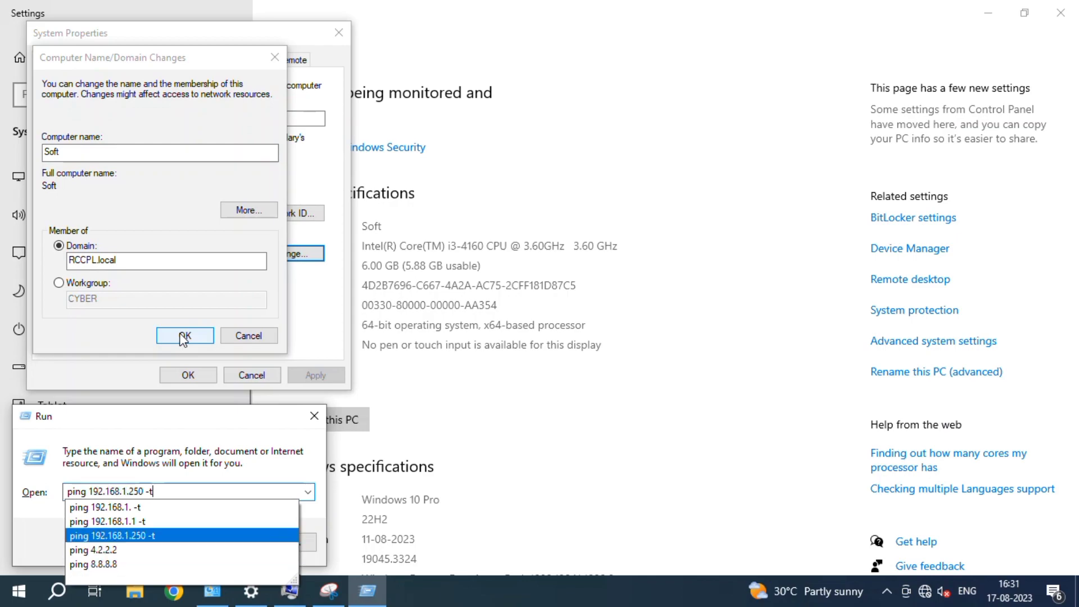
{"action": "key", "text": "Return"}
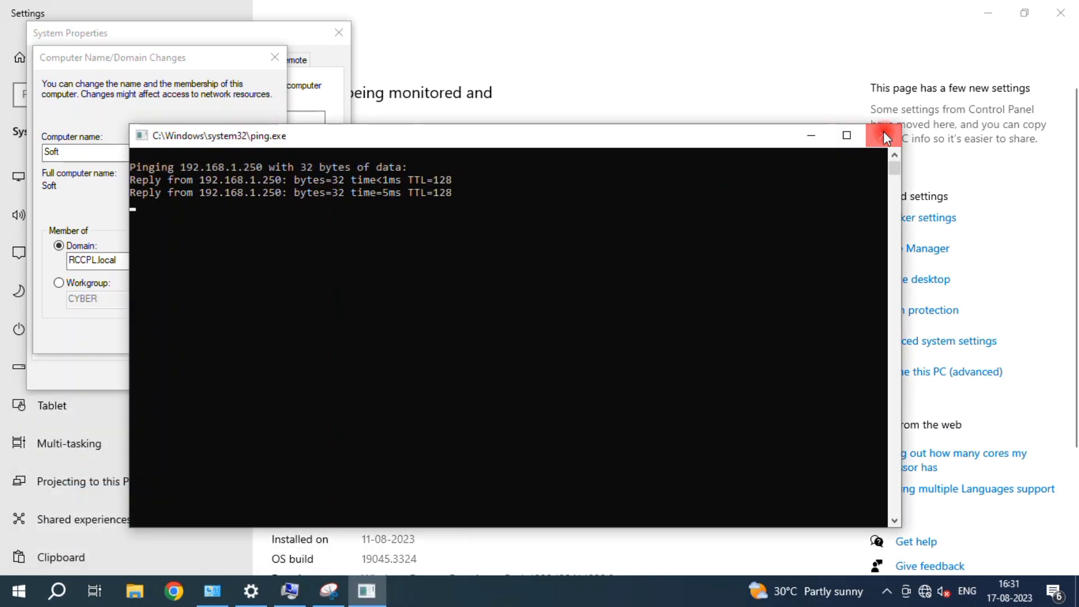
{"action": "left_click", "coordinate": [883, 136]}
{"action": "left_click", "coordinate": [184, 334]}
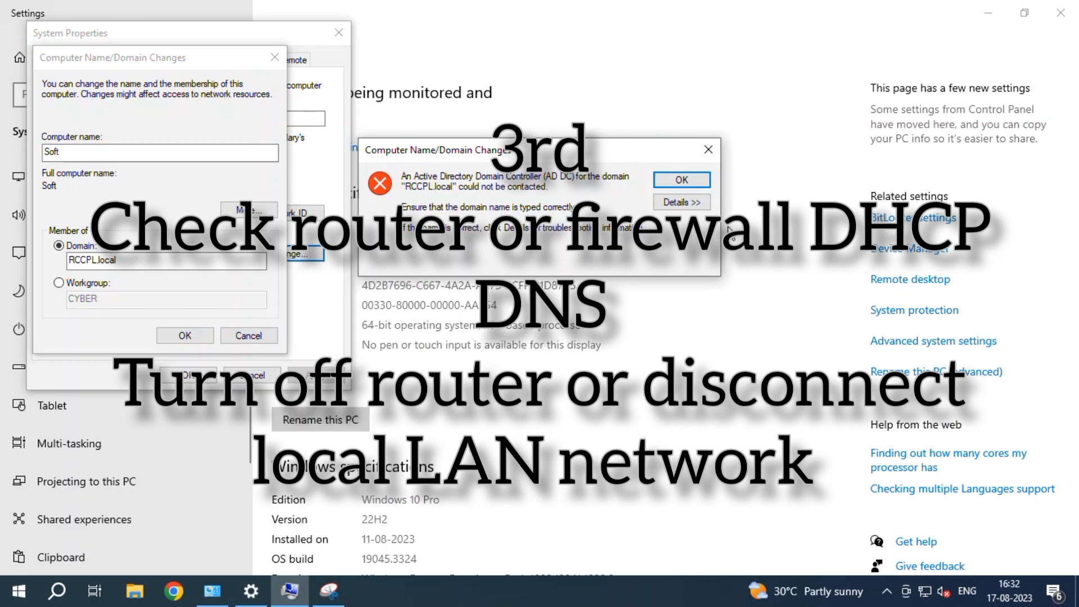
Step: Open a Chrome Incognito window and load the router login page at 192.168.1.1
{"action": "left_click", "coordinate": [185, 595]}
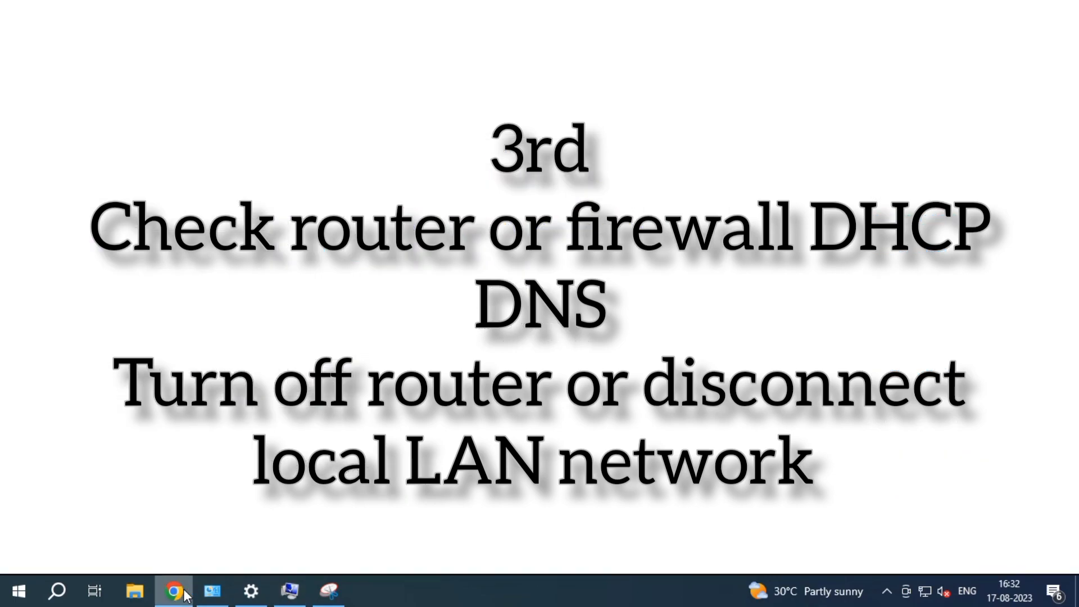
{"action": "left_click", "coordinate": [1061, 43]}
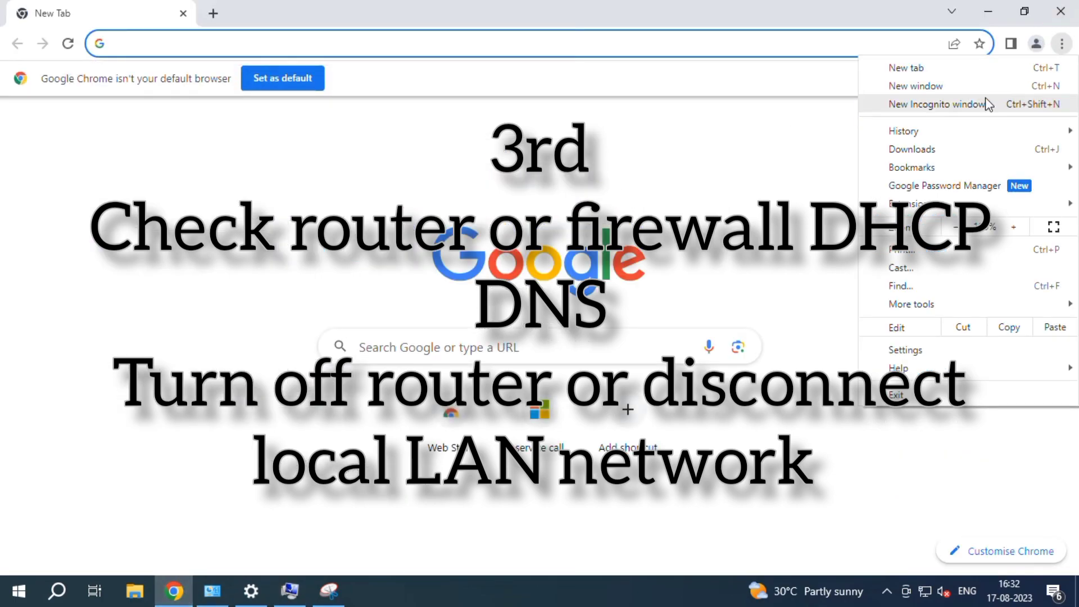
{"action": "left_click", "coordinate": [899, 103]}
{"action": "left_click", "coordinate": [230, 578]}
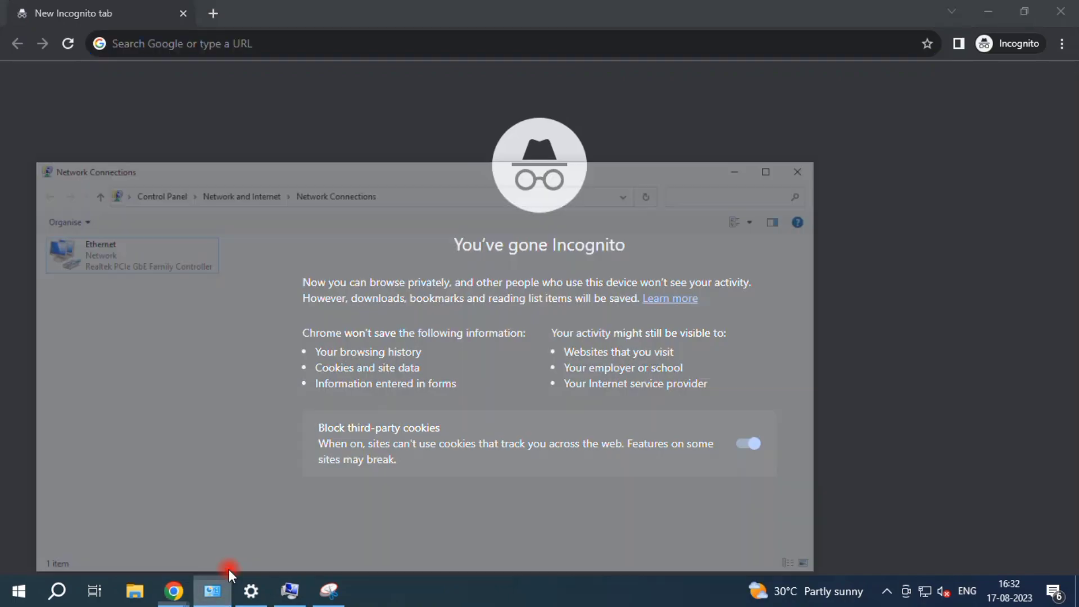
{"action": "left_click", "coordinate": [803, 100]}
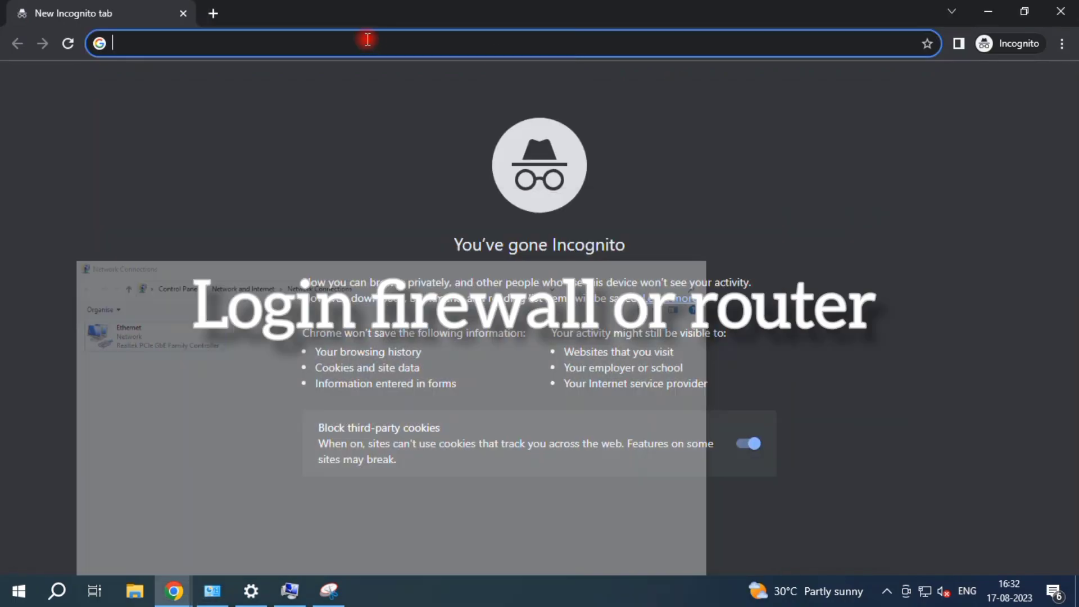
{"action": "type", "text": "192.16"}
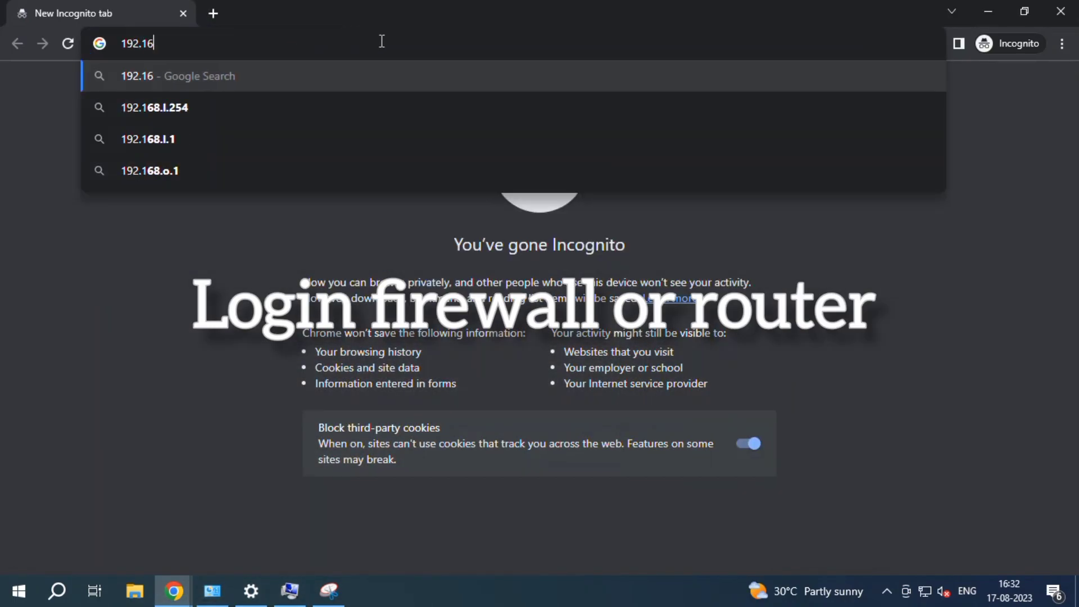
{"action": "type", "text": "8.1.1"}
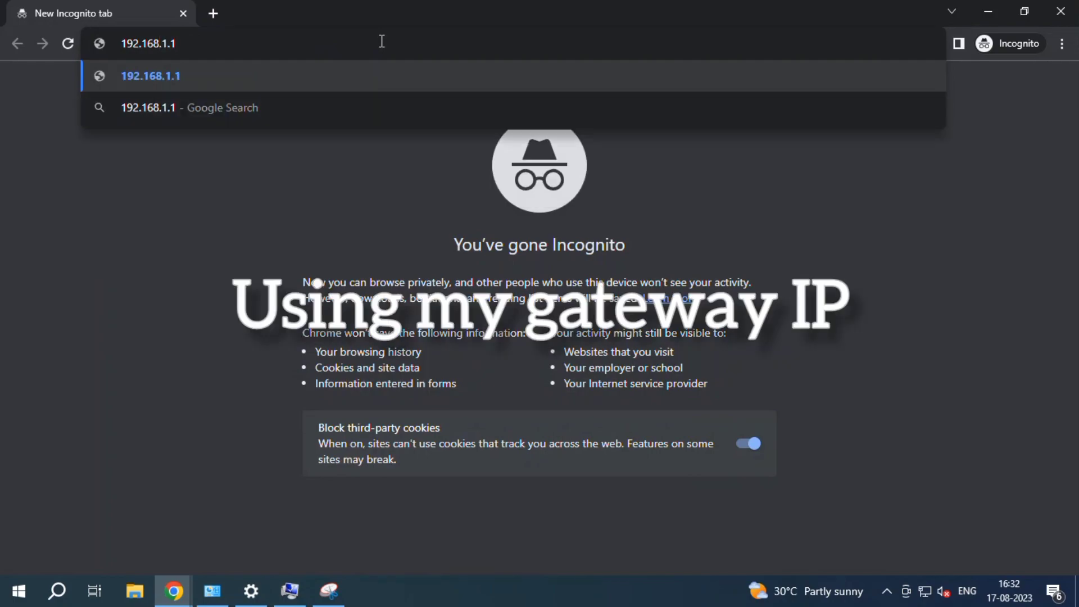
{"action": "key", "text": "Return"}
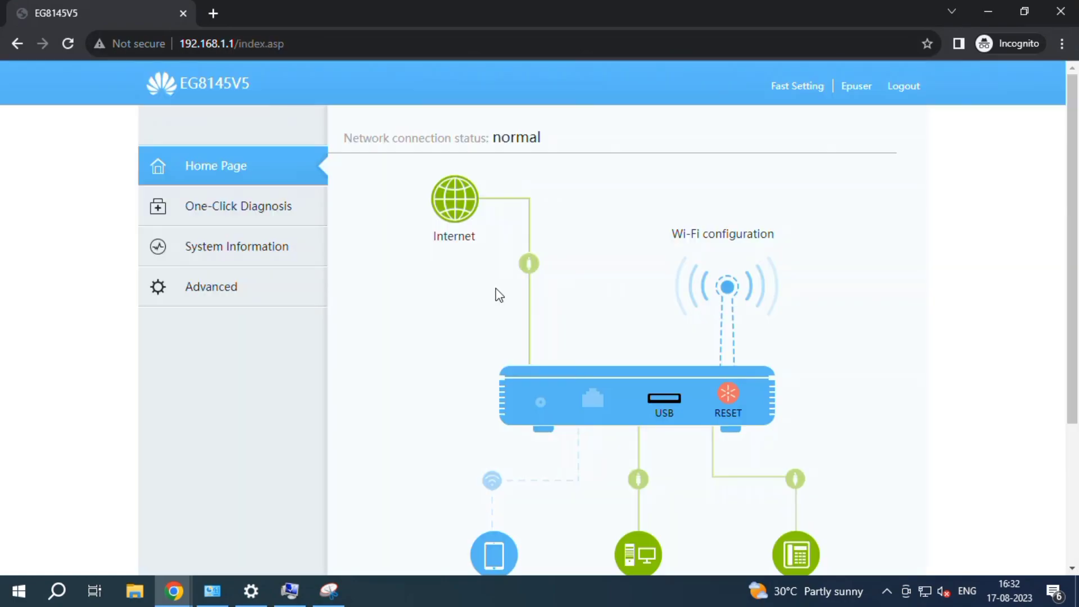
Step: Browse the router's LAN DHCP Static IP and LAN Host pages, ending on DHCP Server's DNS settings
{"action": "left_click", "coordinate": [293, 296]}
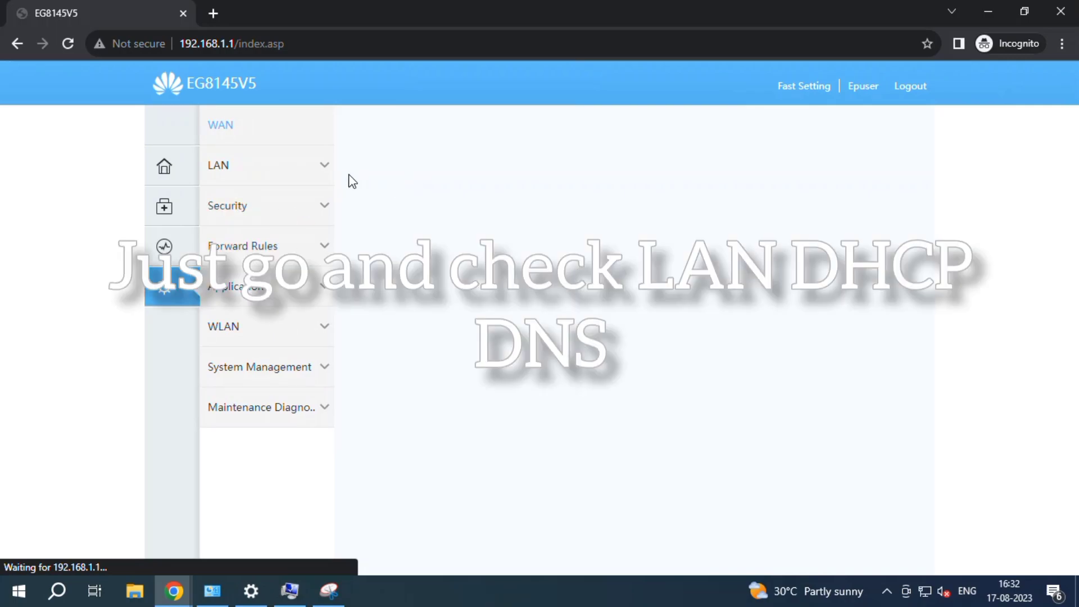
{"action": "left_click", "coordinate": [314, 169]}
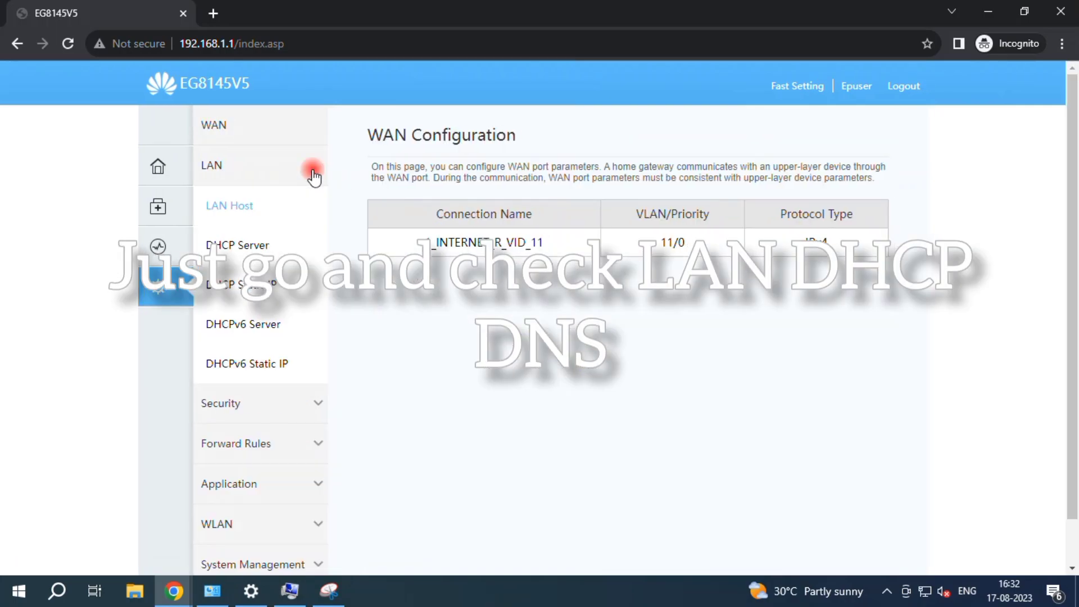
{"action": "left_click", "coordinate": [273, 253]}
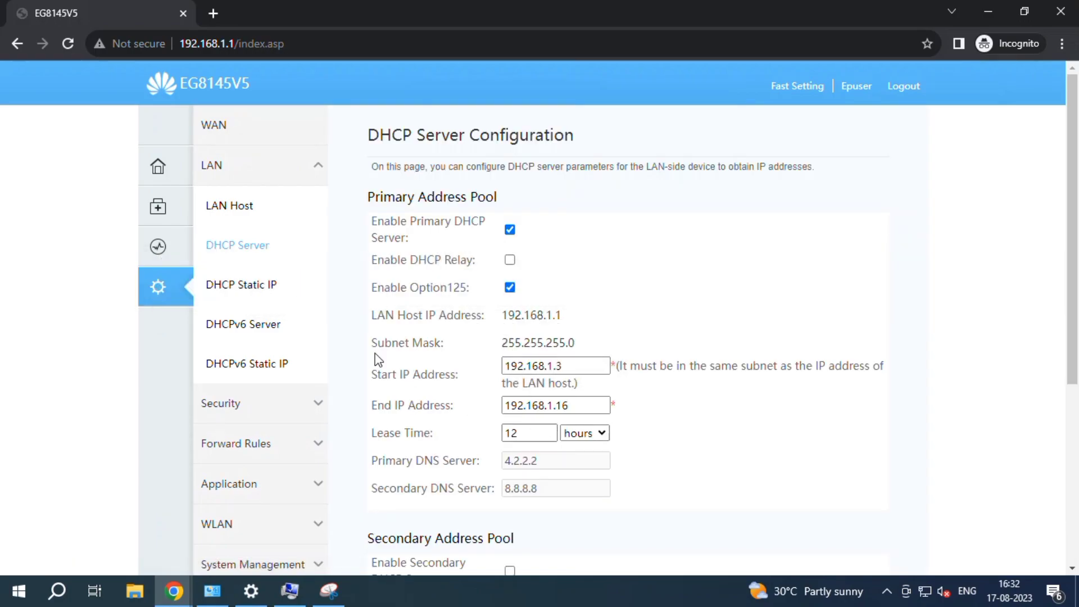
{"action": "left_click", "coordinate": [286, 294]}
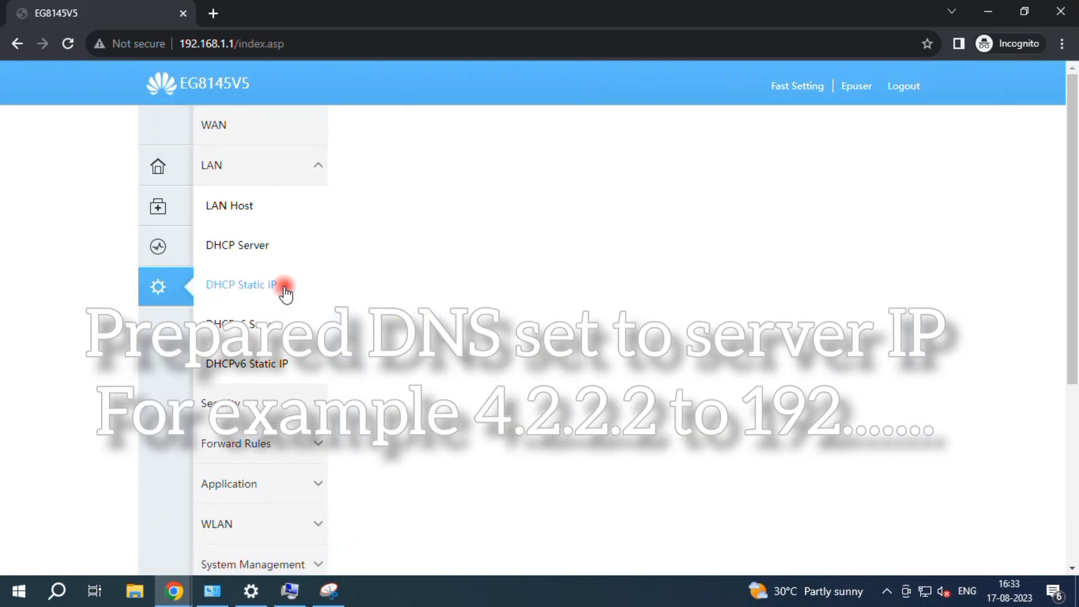
{"action": "left_click", "coordinate": [259, 209]}
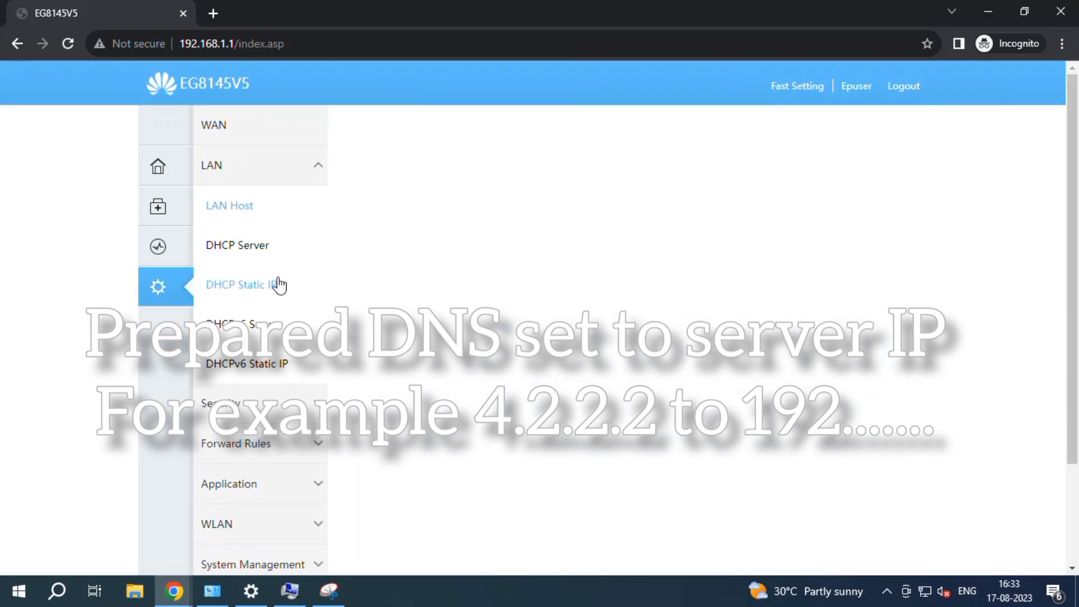
{"action": "left_click", "coordinate": [273, 245]}
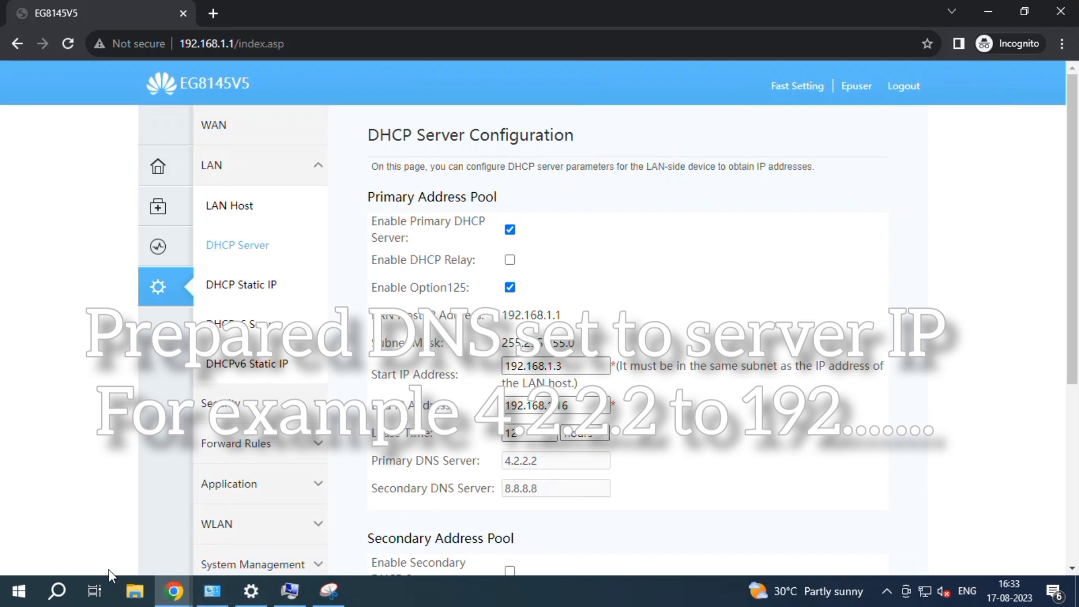
Step: Snip the router's lease time and DNS server fields
{"action": "left_click", "coordinate": [331, 600]}
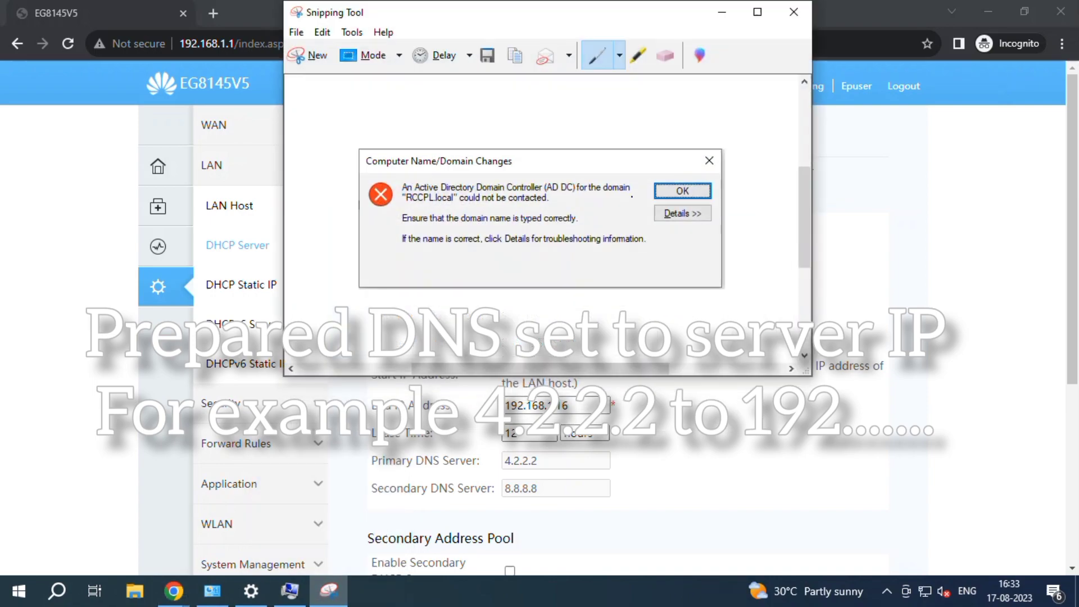
{"action": "left_click", "coordinate": [308, 55]}
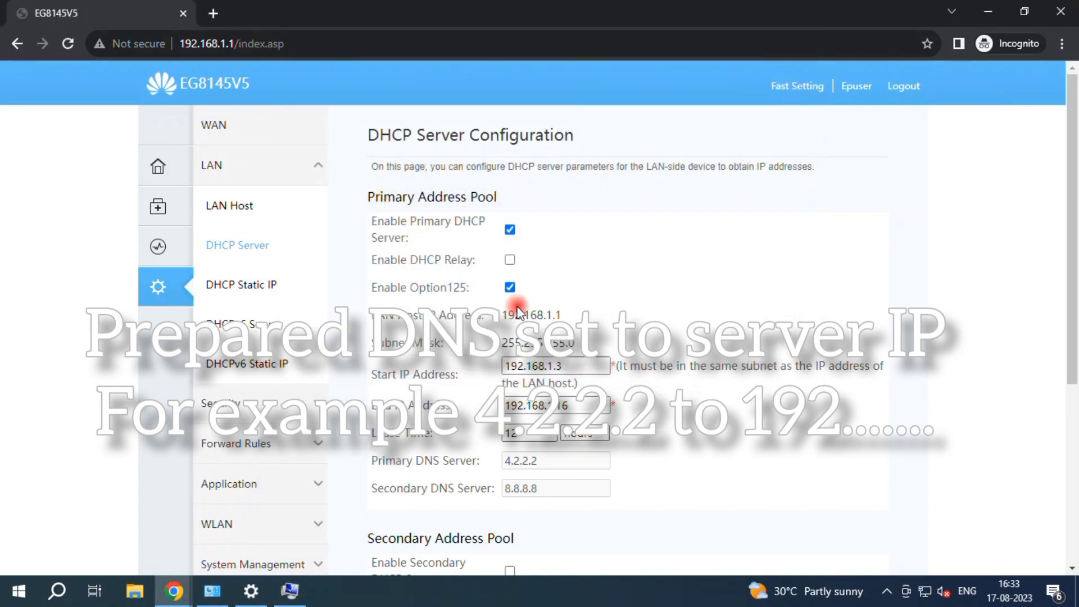
{"action": "mouse_move", "coordinate": [465, 308]}
{"action": "left_mouse_down"}
{"action": "mouse_move", "coordinate": [555, 387]}
{"action": "mouse_move", "coordinate": [640, 518]}
{"action": "mouse_move", "coordinate": [492, 503]}
{"action": "mouse_move", "coordinate": [466, 309]}
{"action": "left_mouse_up"}
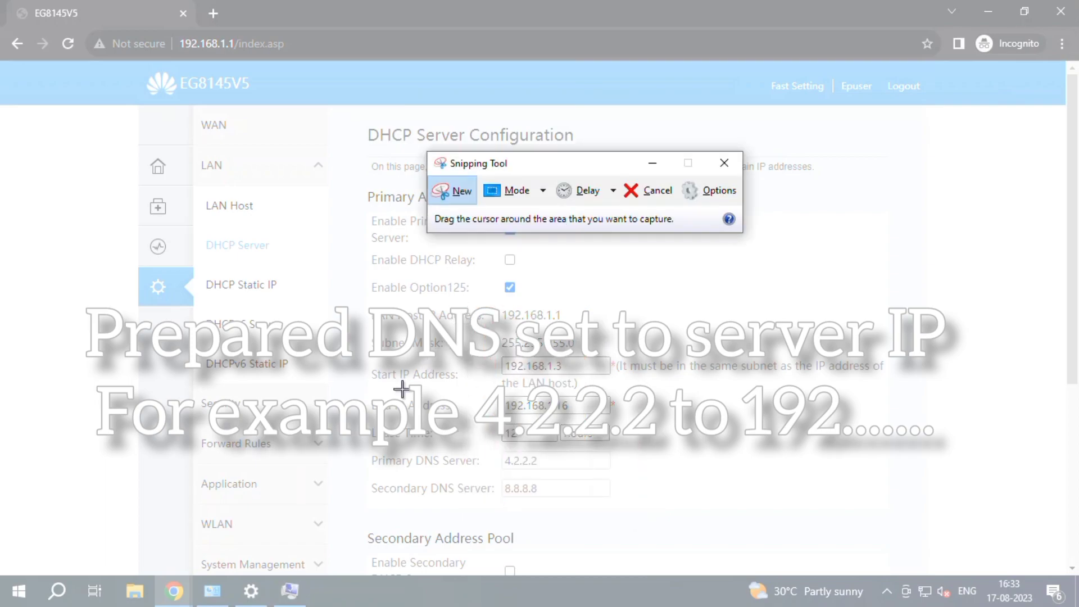
{"action": "left_click_drag", "start_coordinate": [369, 425], "coordinate": [654, 521]}
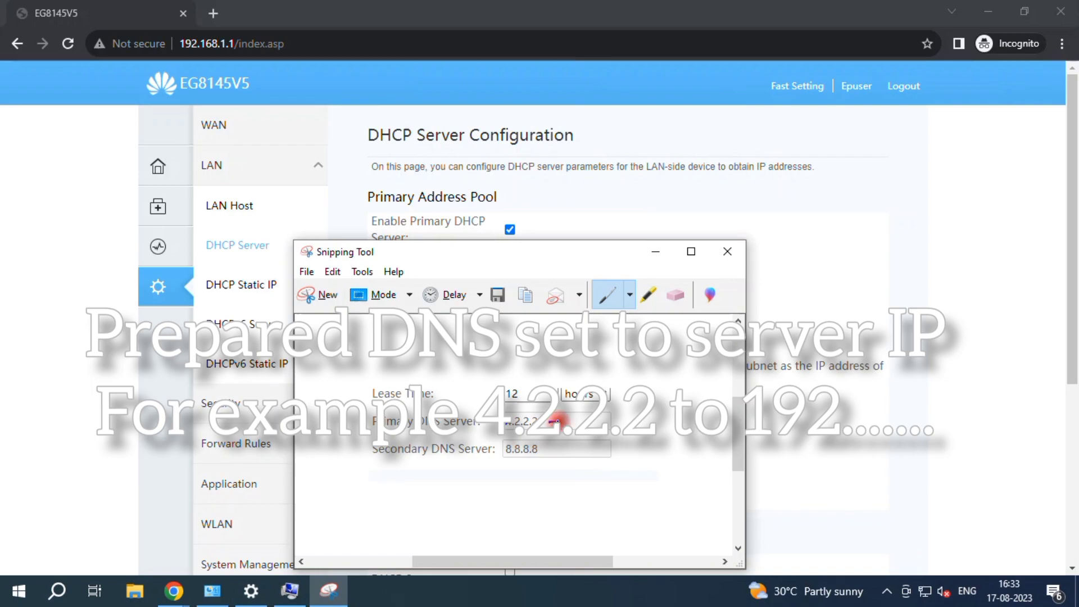
Step: Pen-mark 'to 250' beside Primary DNS, then close the snip without saving
{"action": "mouse_move", "coordinate": [556, 420]}
{"action": "left_mouse_down"}
{"action": "mouse_move", "coordinate": [574, 423]}
{"action": "mouse_move", "coordinate": [573, 435]}
{"action": "mouse_move", "coordinate": [597, 419]}
{"action": "mouse_move", "coordinate": [612, 430]}
{"action": "left_mouse_up"}
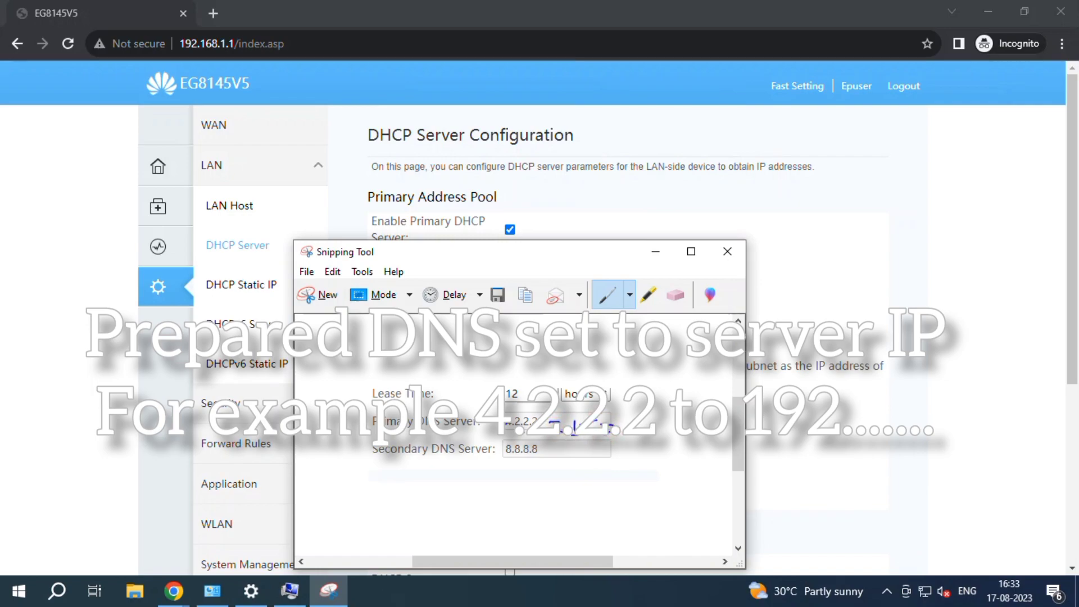
{"action": "mouse_move", "coordinate": [509, 429]}
{"action": "left_mouse_down"}
{"action": "mouse_move", "coordinate": [508, 442]}
{"action": "mouse_move", "coordinate": [544, 434]}
{"action": "left_mouse_up"}
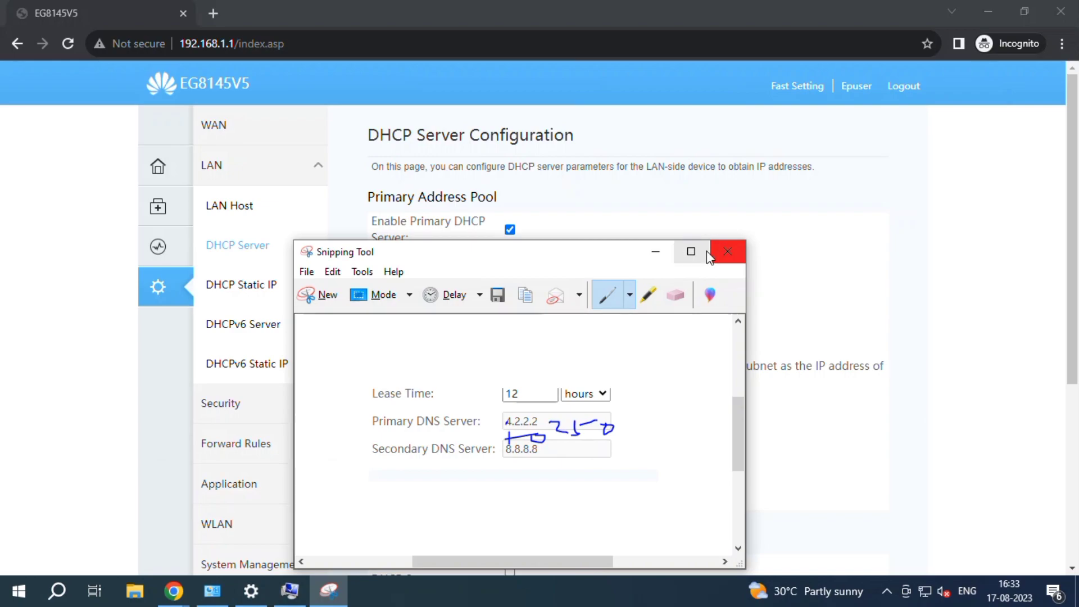
{"action": "left_click", "coordinate": [721, 251]}
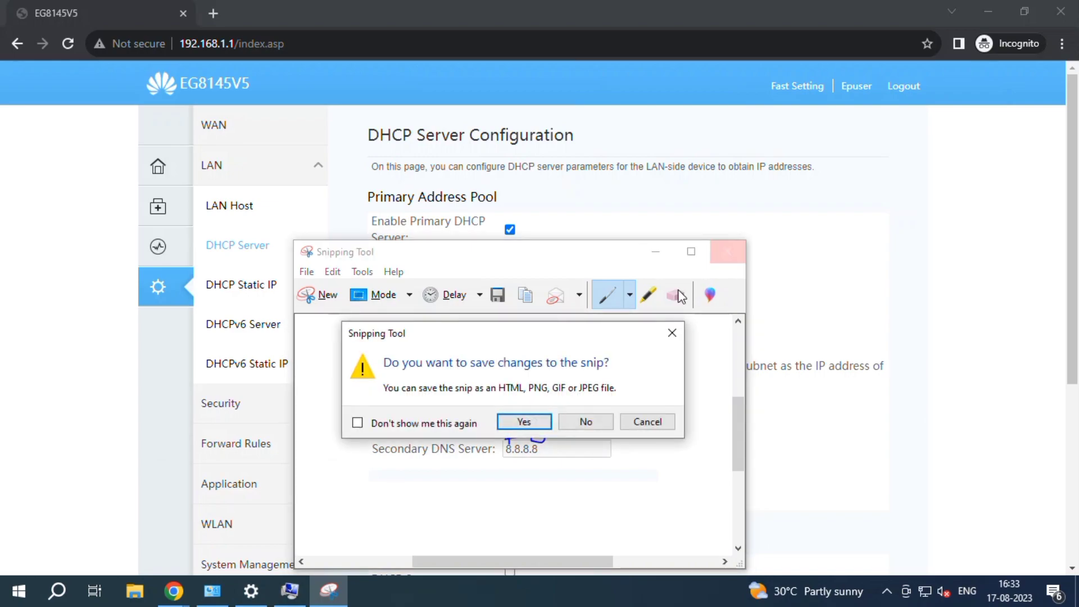
{"action": "left_click", "coordinate": [586, 420]}
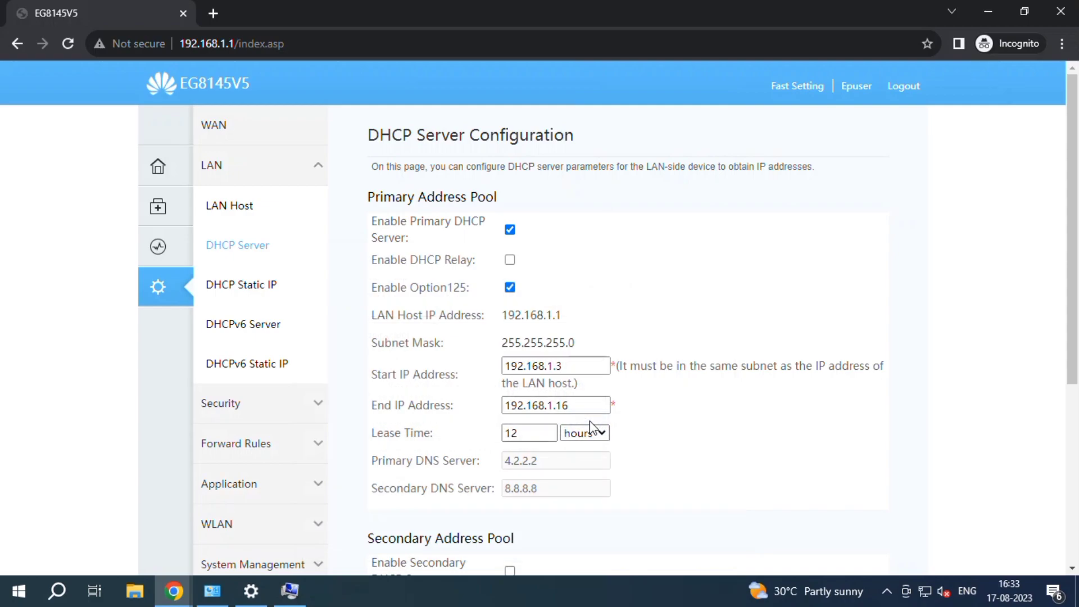
{"action": "scroll", "coordinate": [655, 442], "scroll_direction": "down", "scroll_amount": 3}
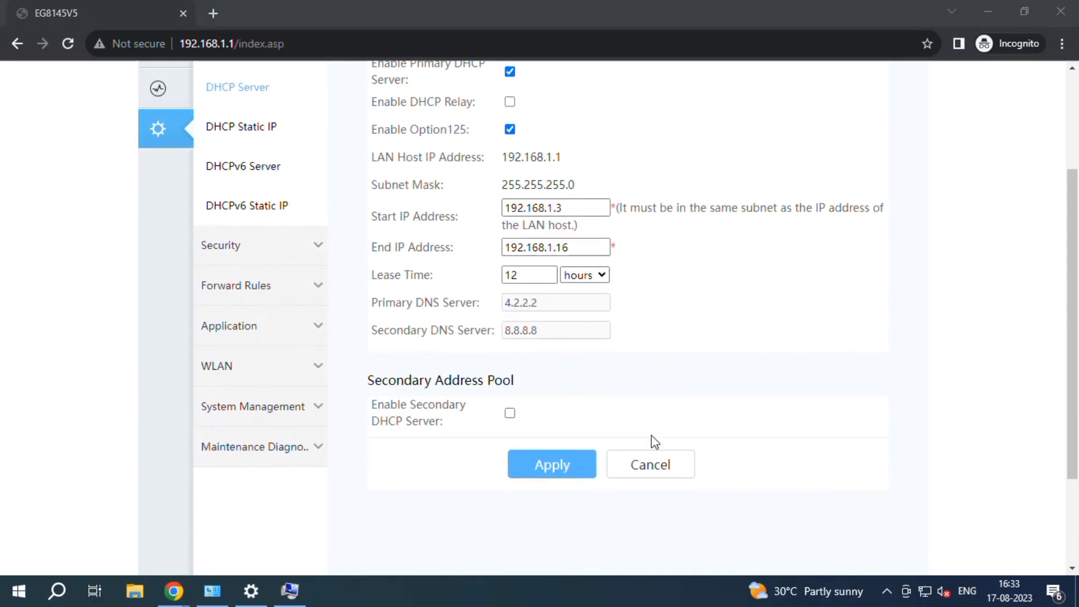
{"action": "left_click", "coordinate": [654, 442]}
{"action": "scroll", "coordinate": [654, 442], "scroll_direction": "up", "scroll_amount": 3}
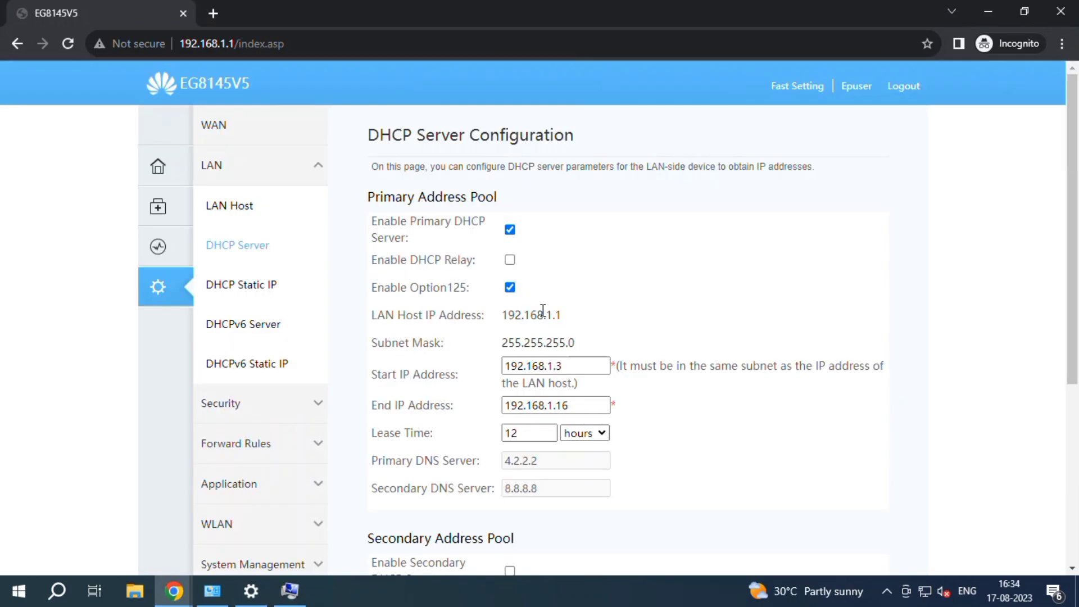
{"action": "left_click", "coordinate": [510, 259]}
{"action": "scroll", "coordinate": [599, 278], "scroll_direction": "down", "scroll_amount": 2}
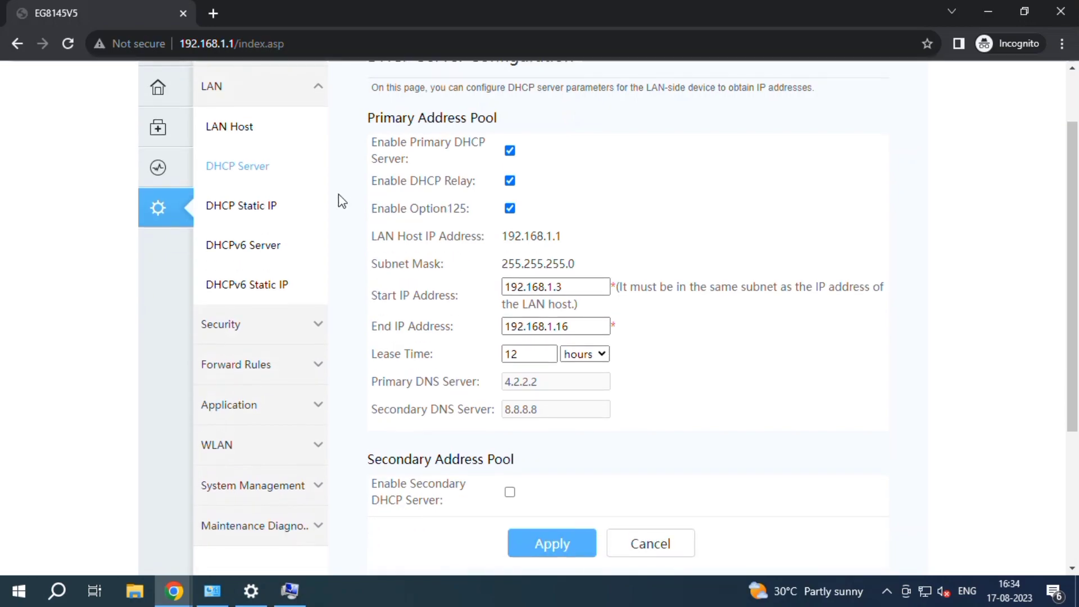
{"action": "left_click_drag", "start_coordinate": [373, 185], "coordinate": [513, 194]}
{"action": "left_click", "coordinate": [511, 182]}
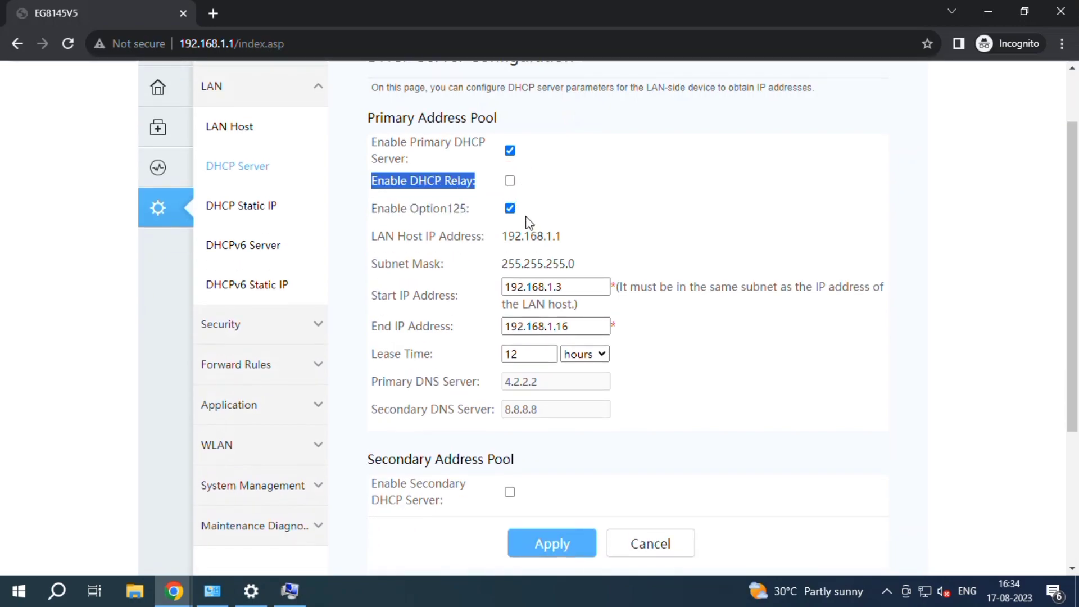
{"action": "left_click", "coordinate": [552, 545]}
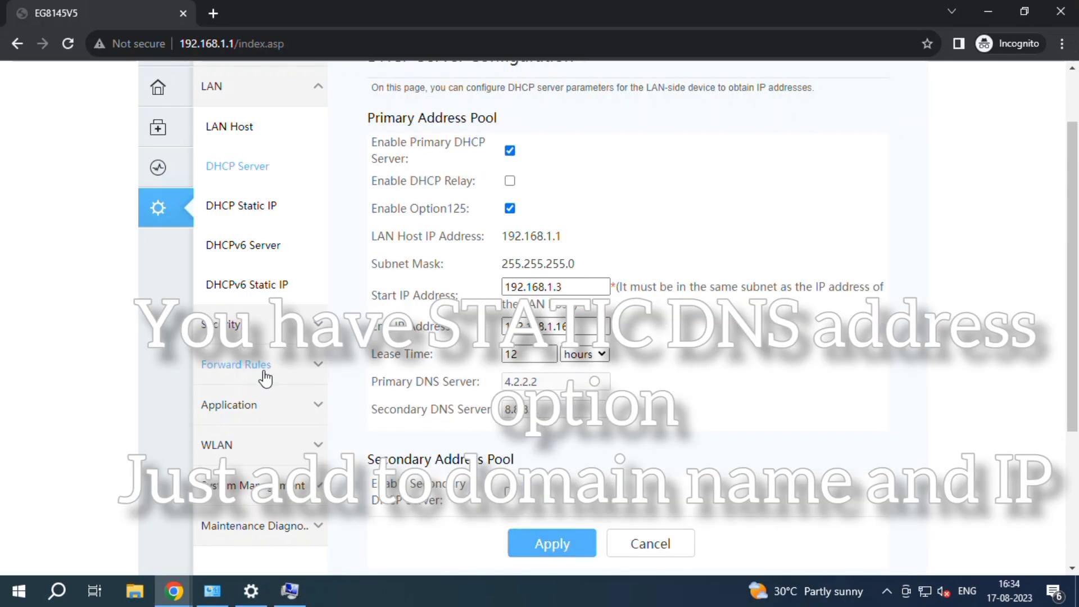
Step: Add a Static DNS entry mapping RCCPL.local to 192.168.1.250 under Application settings
{"action": "left_click", "coordinate": [278, 404]}
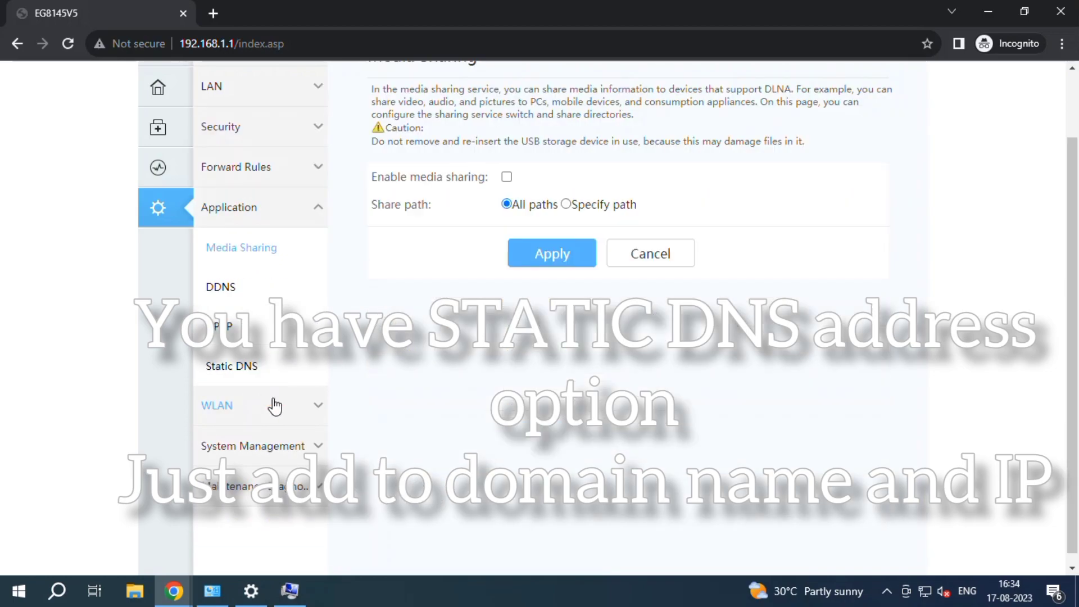
{"action": "left_click", "coordinate": [246, 368]}
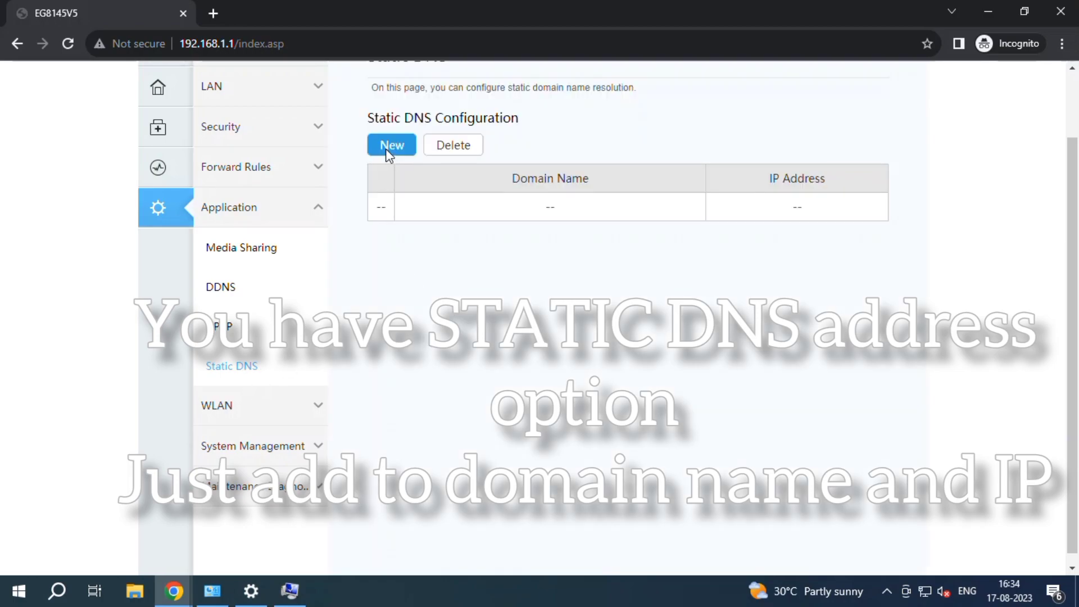
{"action": "left_click", "coordinate": [387, 147]}
{"action": "left_click", "coordinate": [473, 250]}
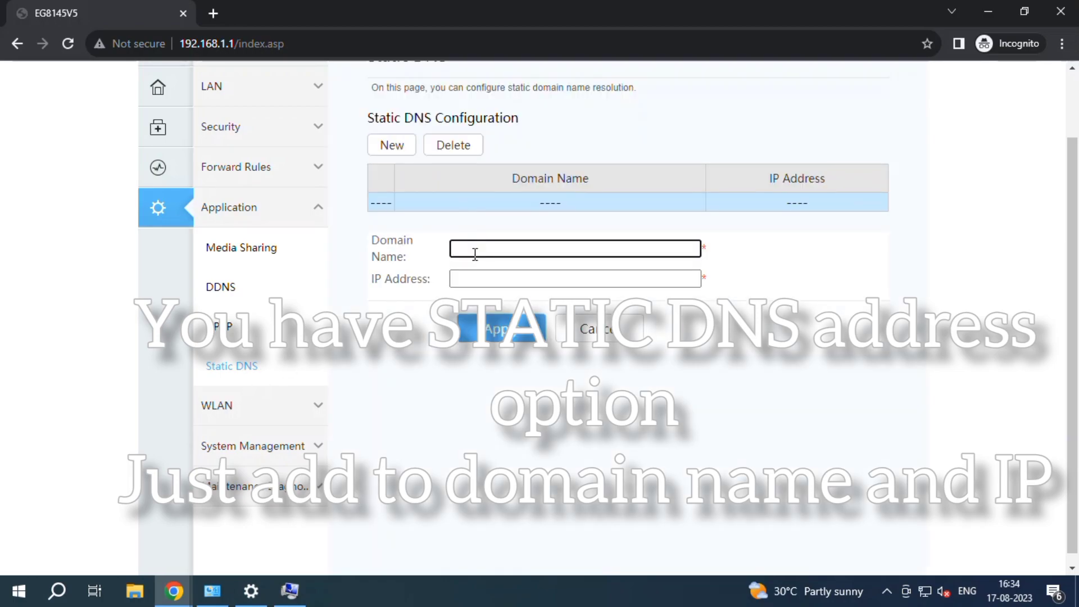
{"action": "type", "text": "RCCPL.local"}
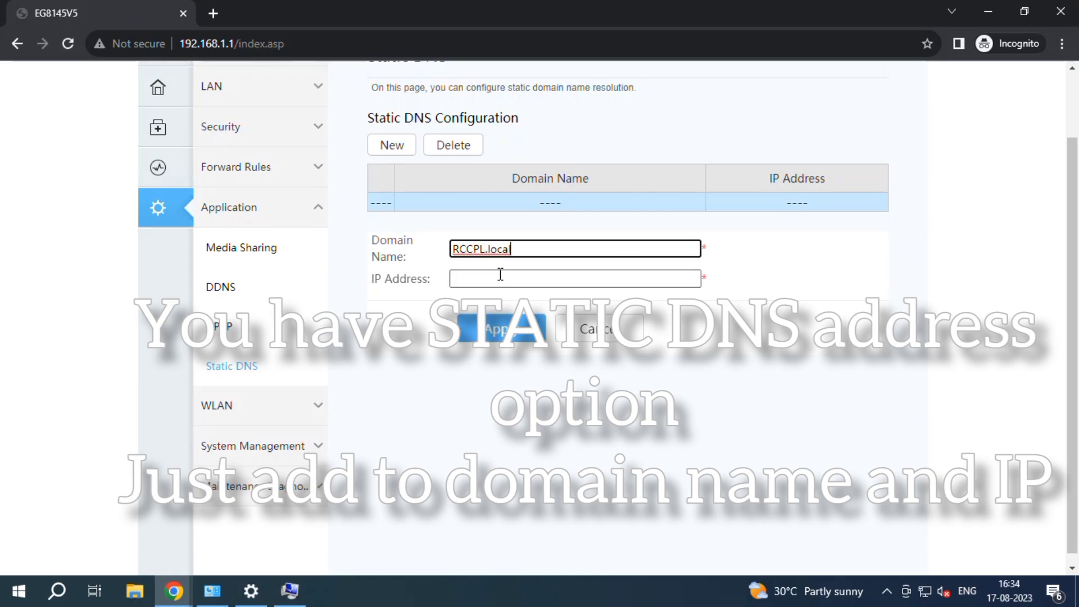
{"action": "left_click", "coordinate": [507, 280]}
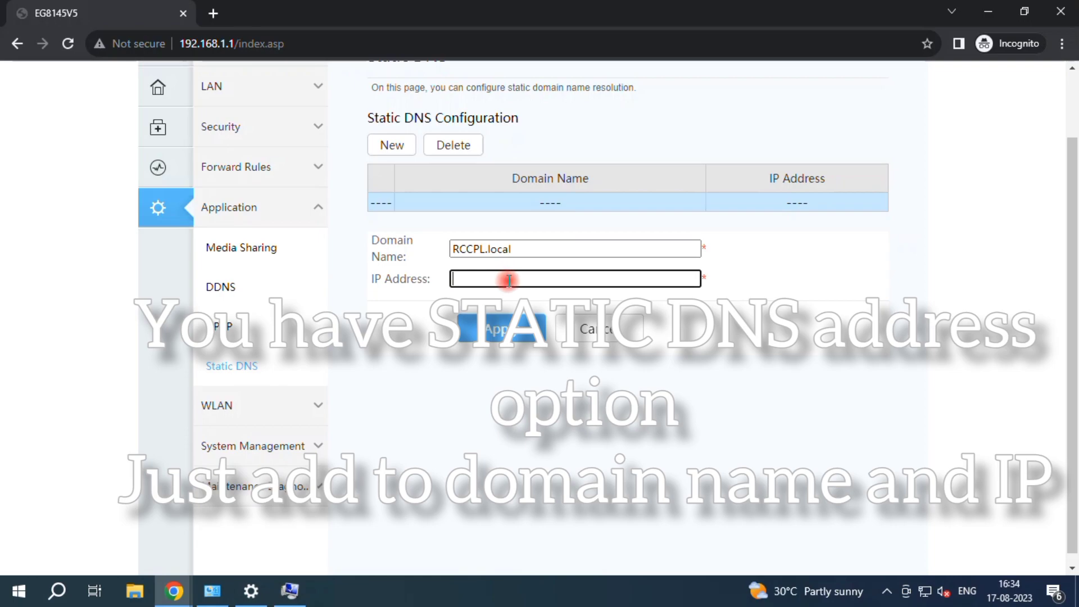
{"action": "type", "text": "192.168.1.250"}
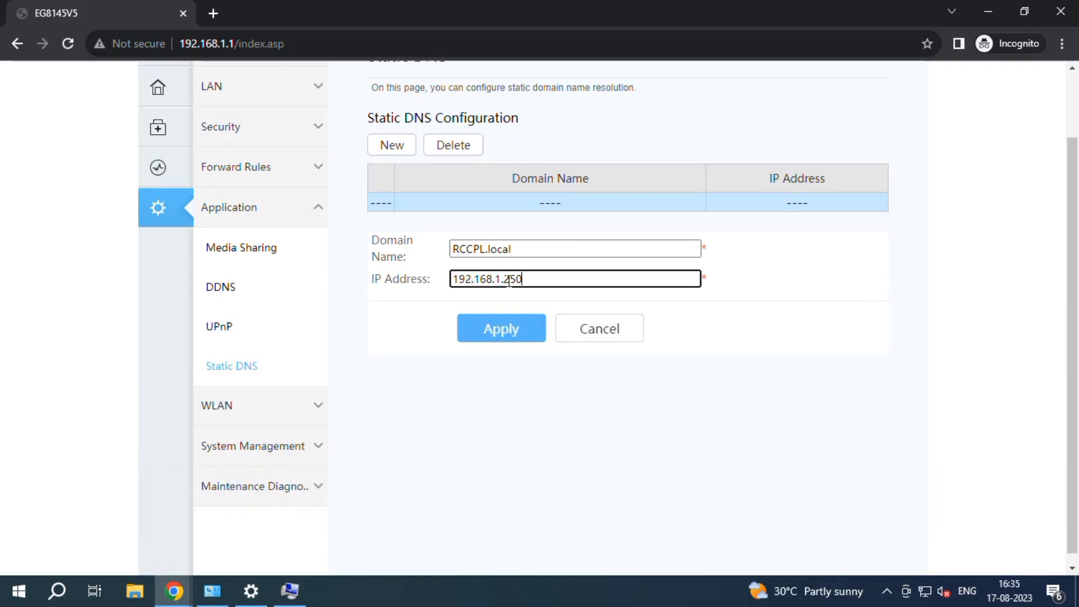
{"action": "left_click", "coordinate": [495, 335]}
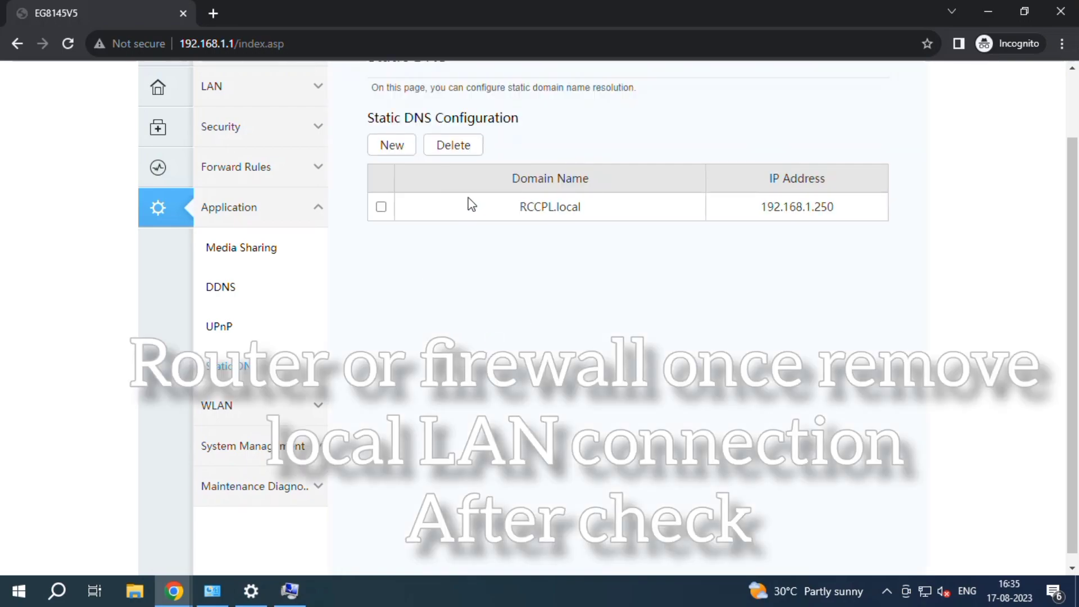
{"action": "scroll", "coordinate": [313, 392], "scroll_direction": "up", "scroll_amount": 2}
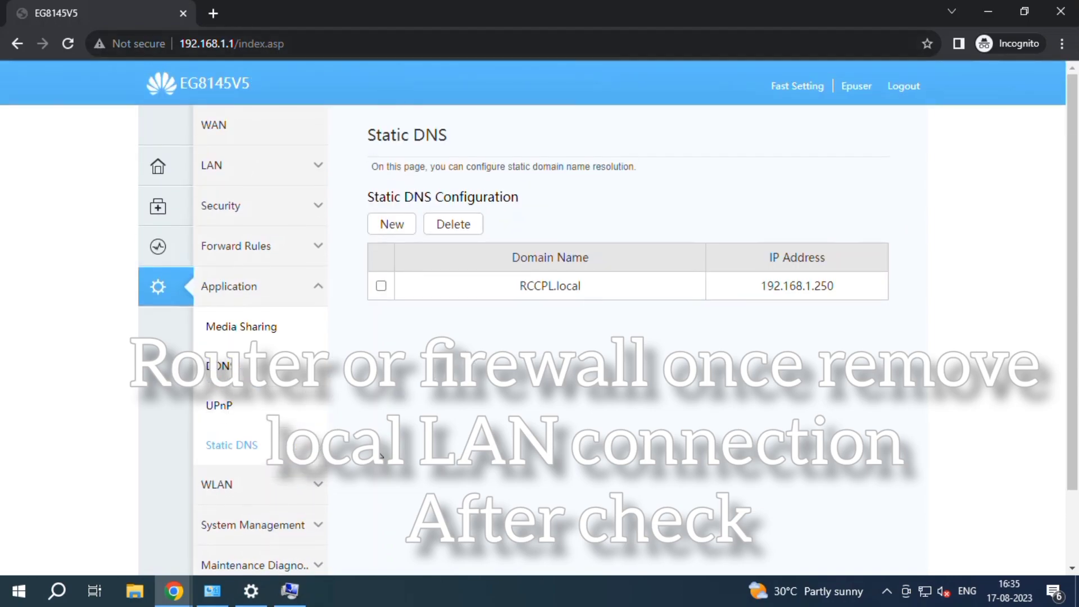
{"action": "key", "text": "super+r"}
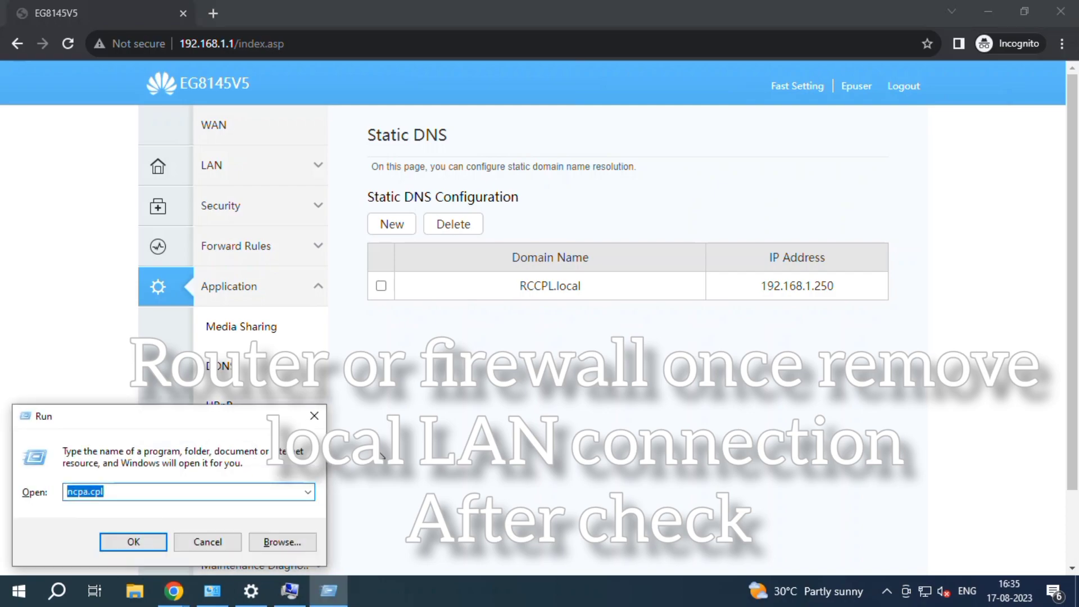
{"action": "key", "text": "Return"}
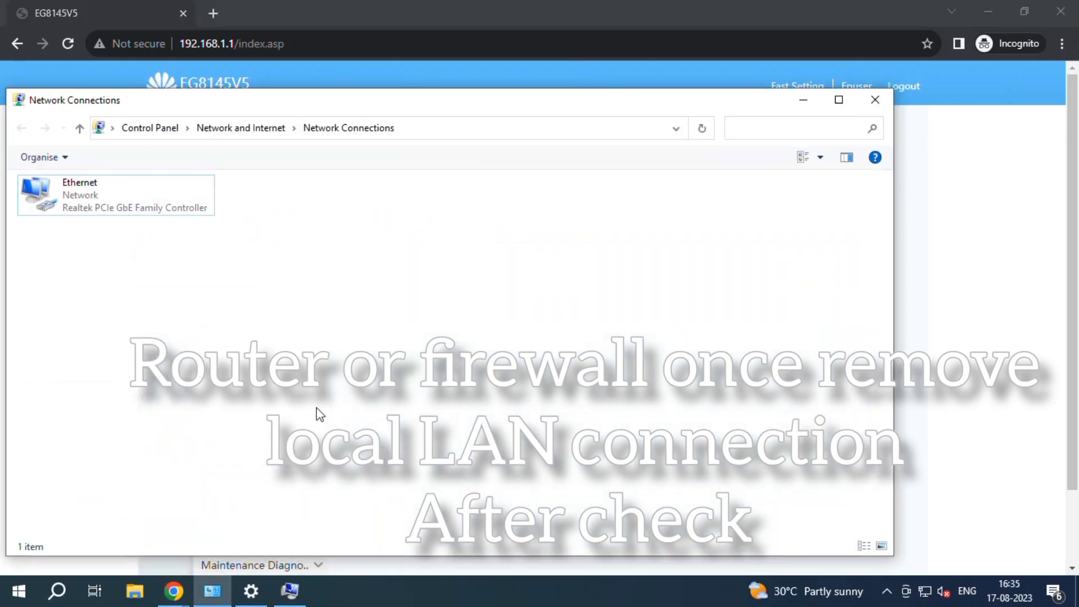
{"action": "right_click", "coordinate": [95, 186]}
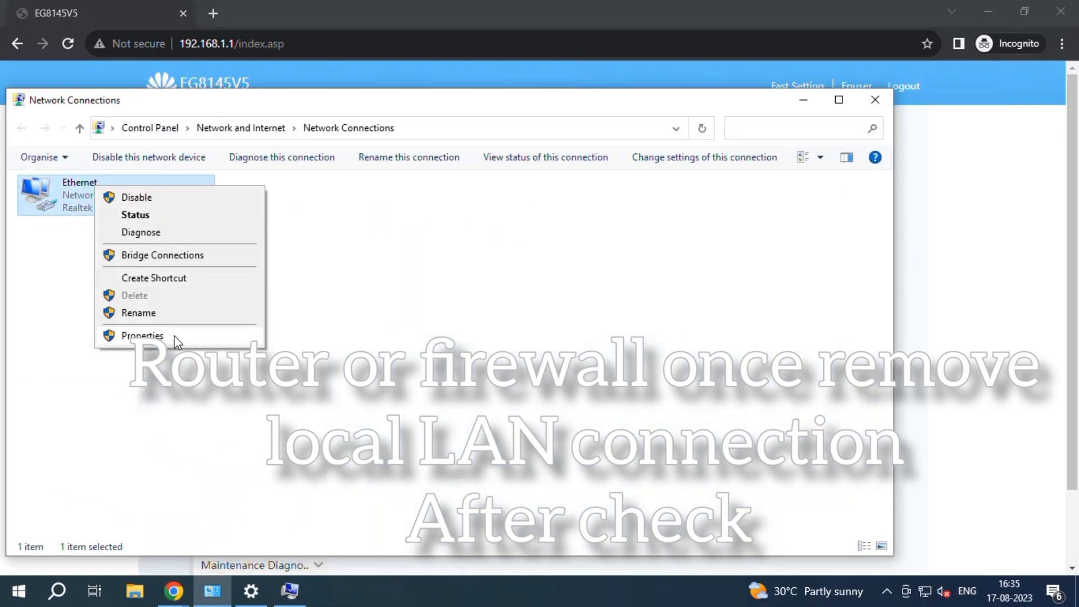
{"action": "left_click", "coordinate": [178, 336]}
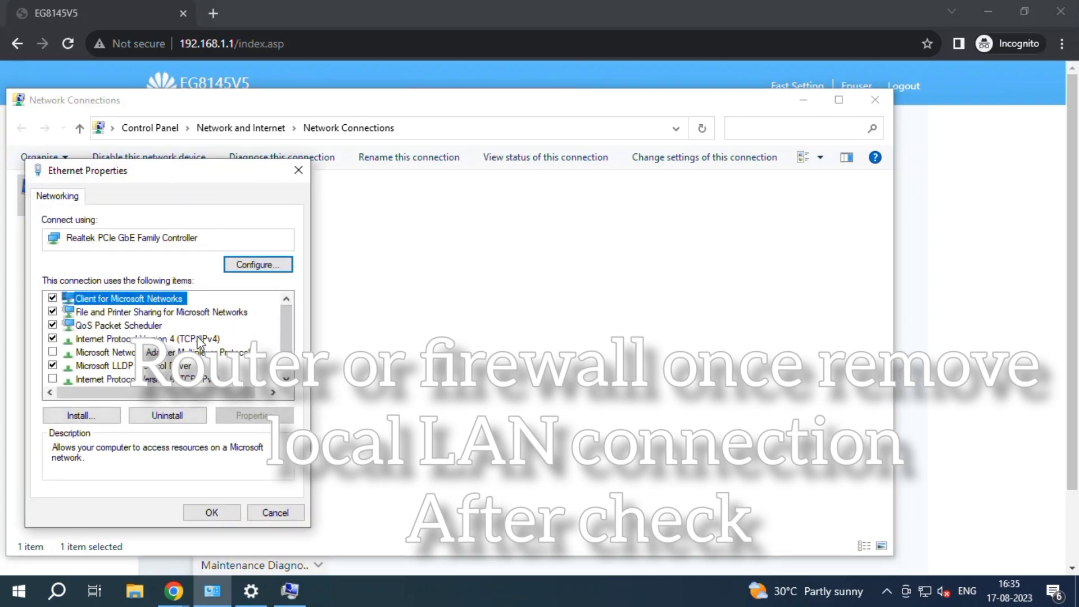
{"action": "double_click", "coordinate": [202, 341]}
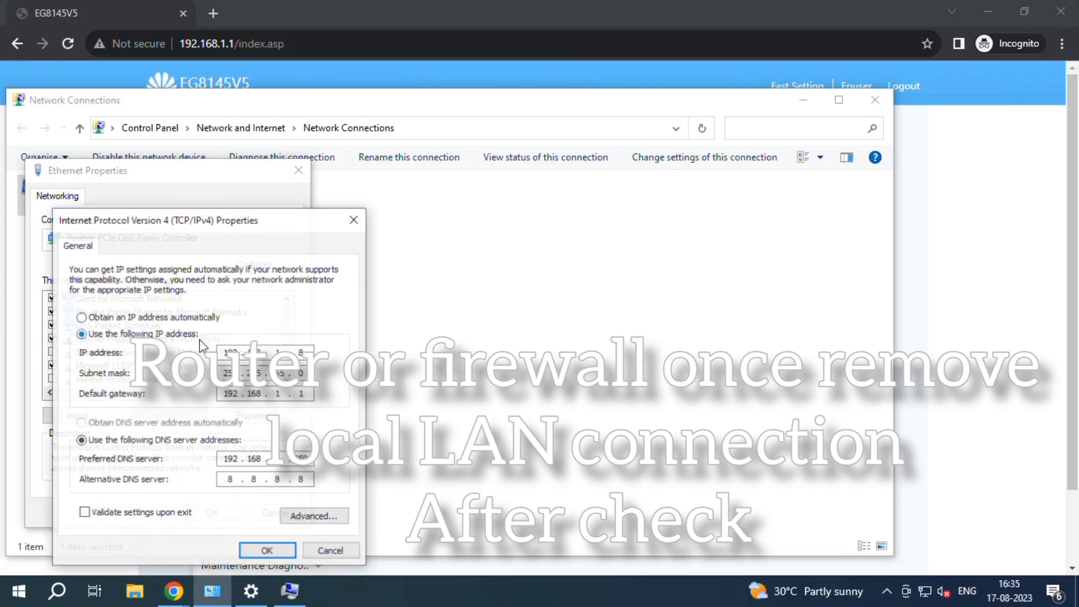
{"action": "left_click", "coordinate": [267, 551]}
{"action": "left_click", "coordinate": [272, 510]}
{"action": "right_click", "coordinate": [513, 322]}
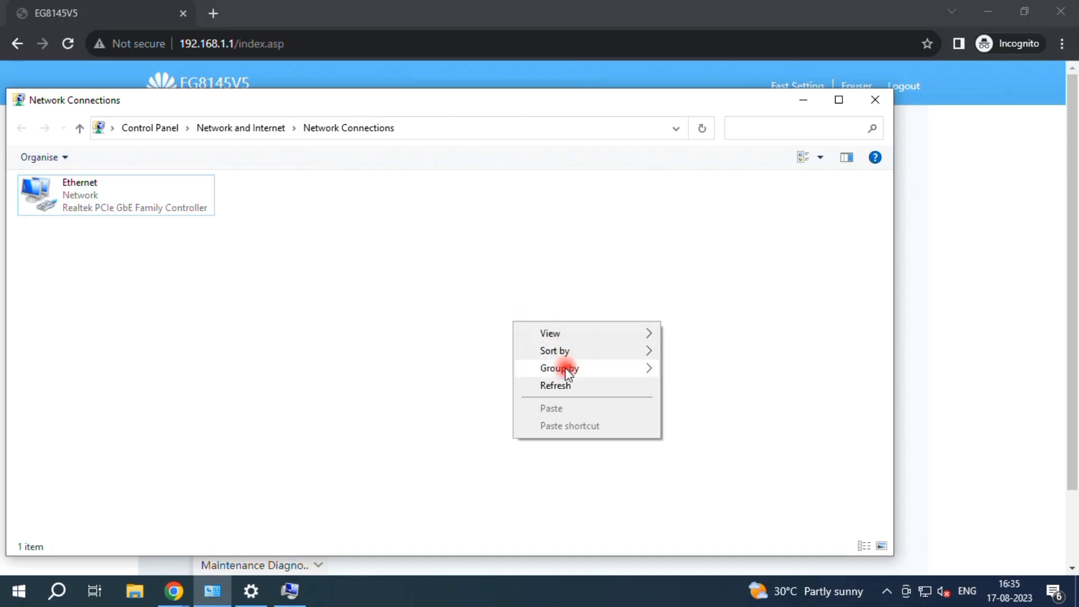
{"action": "left_click", "coordinate": [744, 99]}
{"action": "left_click", "coordinate": [802, 99]}
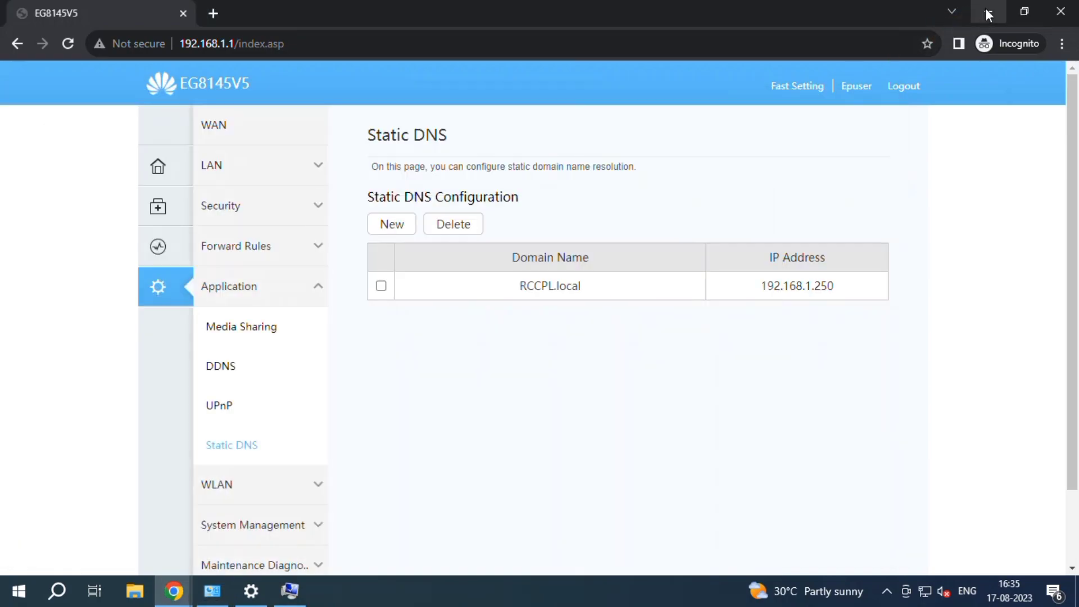
Step: Minimise both Chrome windows and dismiss the domain controller not found error
{"action": "left_click", "coordinate": [988, 15]}
{"action": "left_click", "coordinate": [988, 11]}
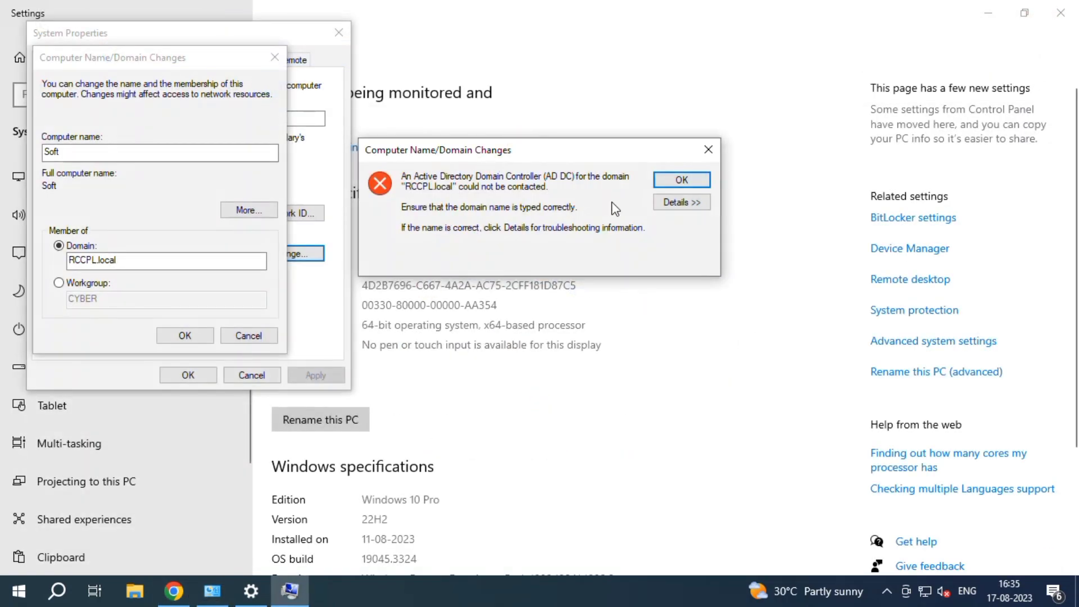
{"action": "left_click", "coordinate": [667, 181]}
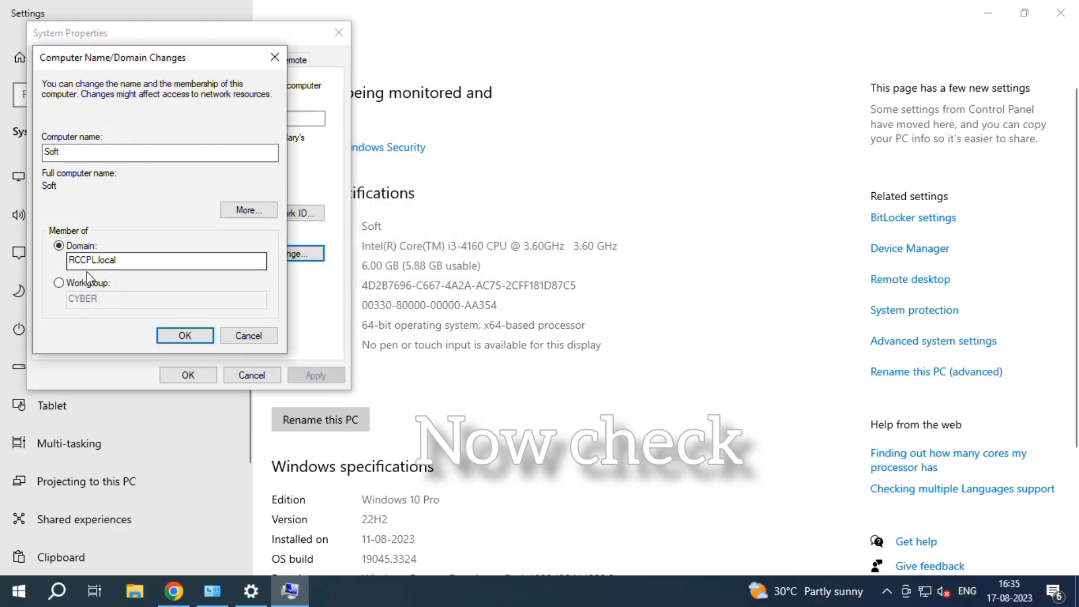
Step: Retry joining RCCPL.local, entering the domain-join account's username and password
{"action": "left_click", "coordinate": [167, 330]}
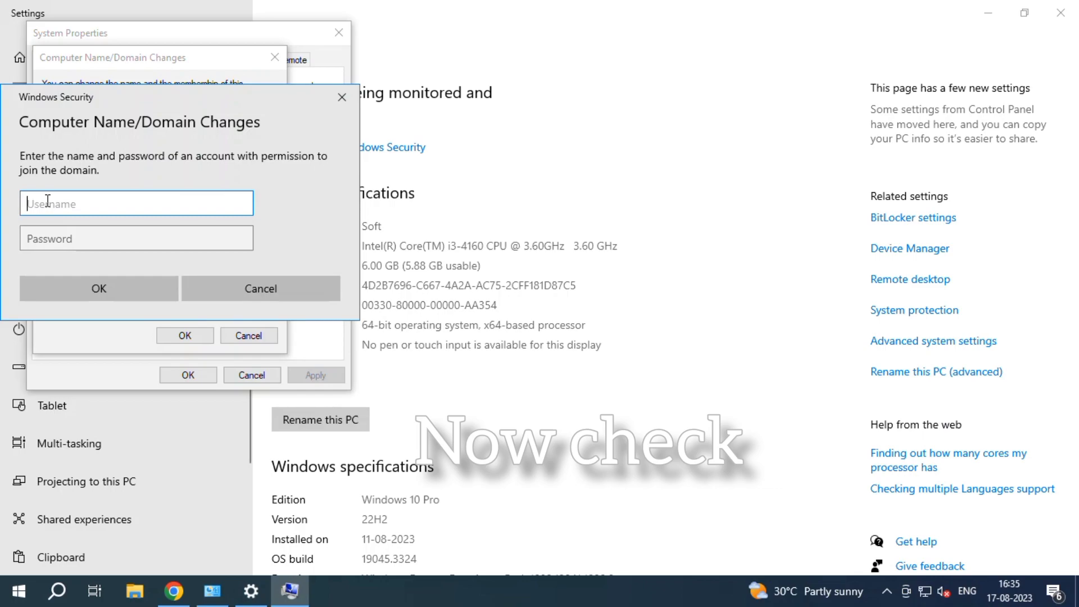
{"action": "type", "text": "RCCPL"}
{"action": "type", "text": "\\adjoi"}
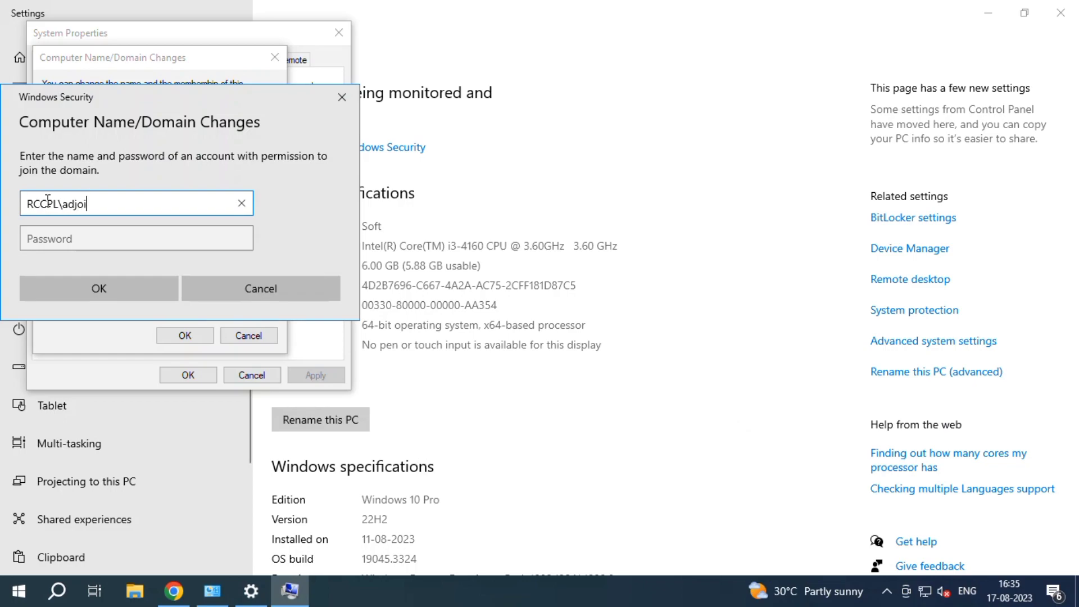
{"action": "type", "text": "n"}
{"action": "key", "text": "Tab"}
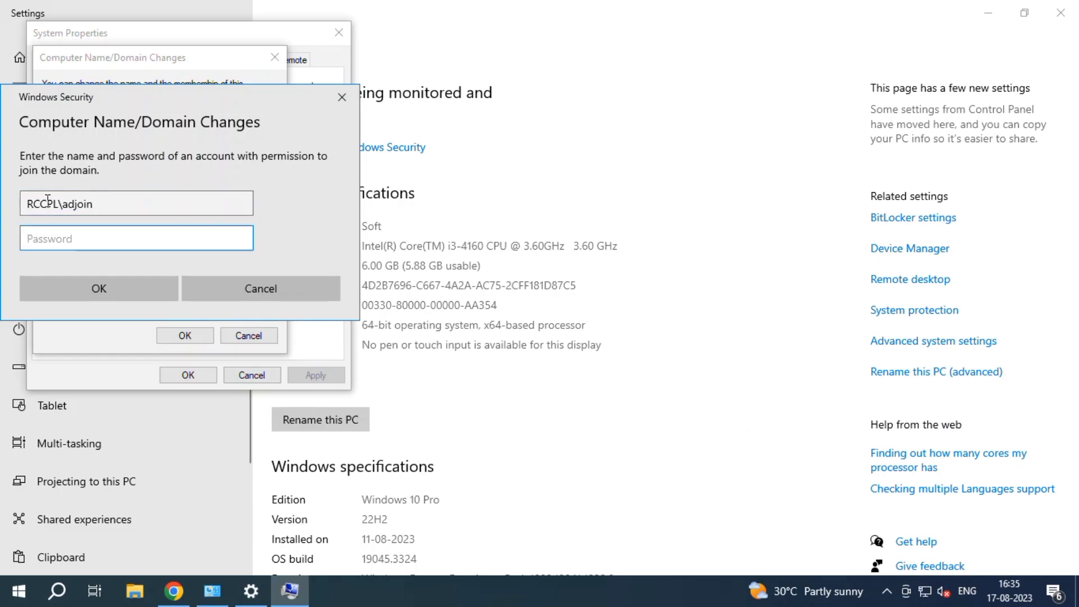
{"action": "type", "text": "•••••••••••••"}
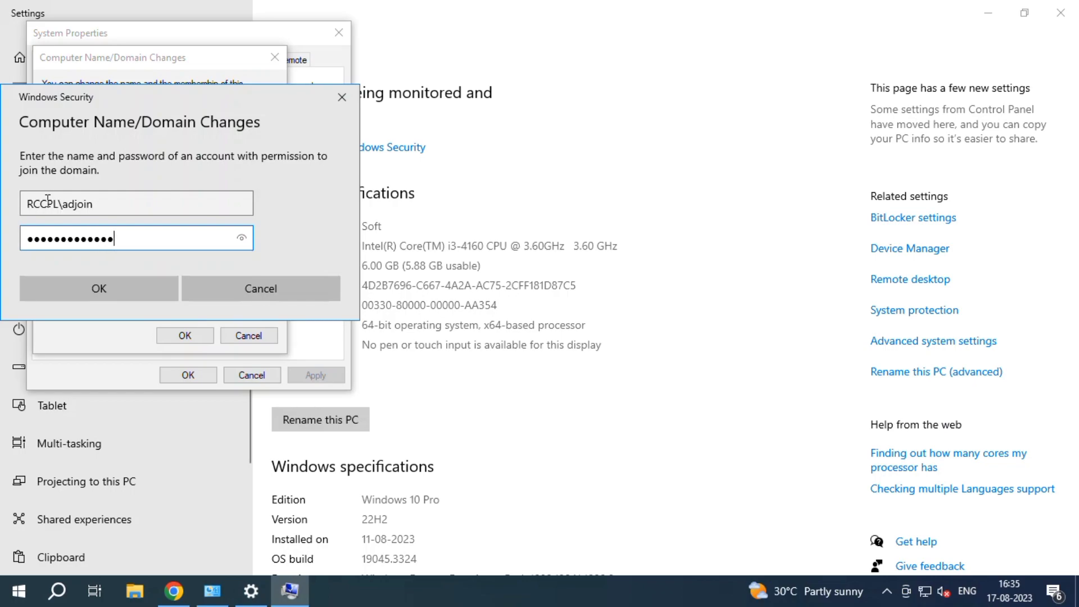
{"action": "key", "text": "Return"}
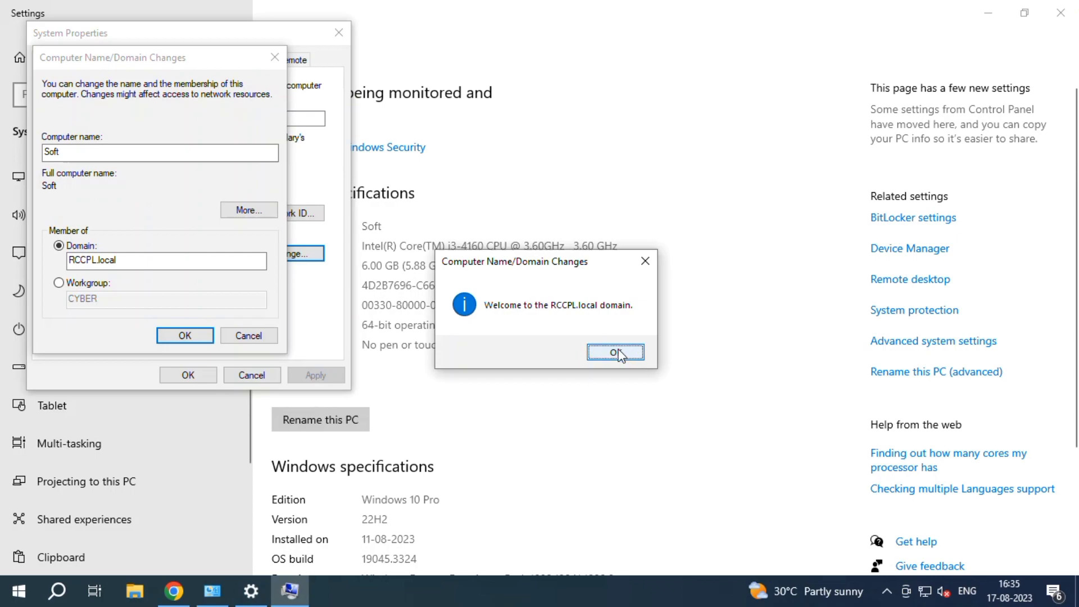
Step: Launch Snipping Tool and snip the area around the RCCPL.local welcome message
{"action": "left_click", "coordinate": [58, 593]}
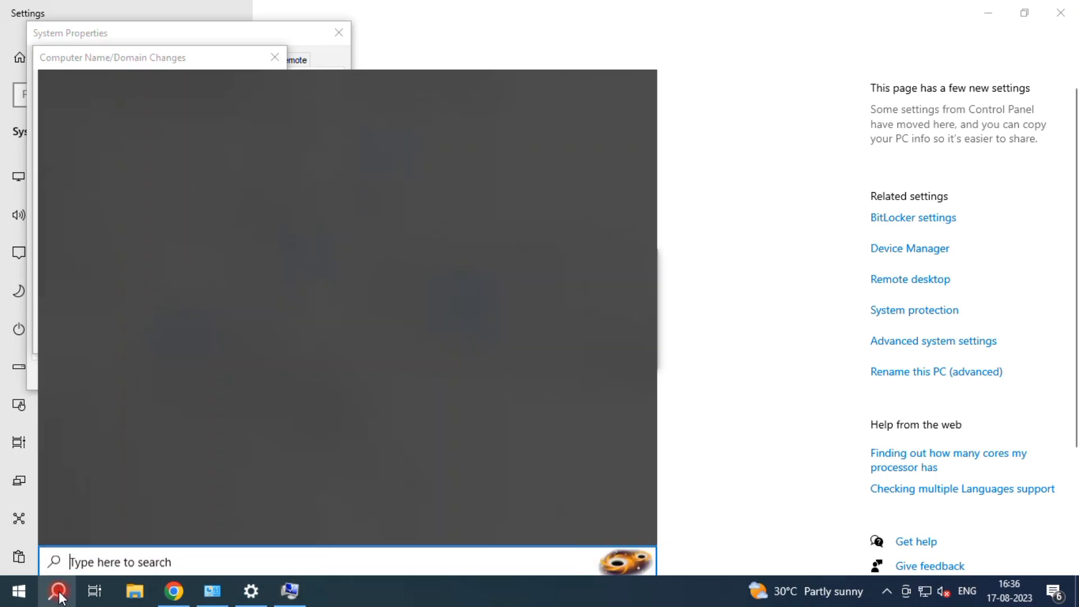
{"action": "type", "text": "snip"}
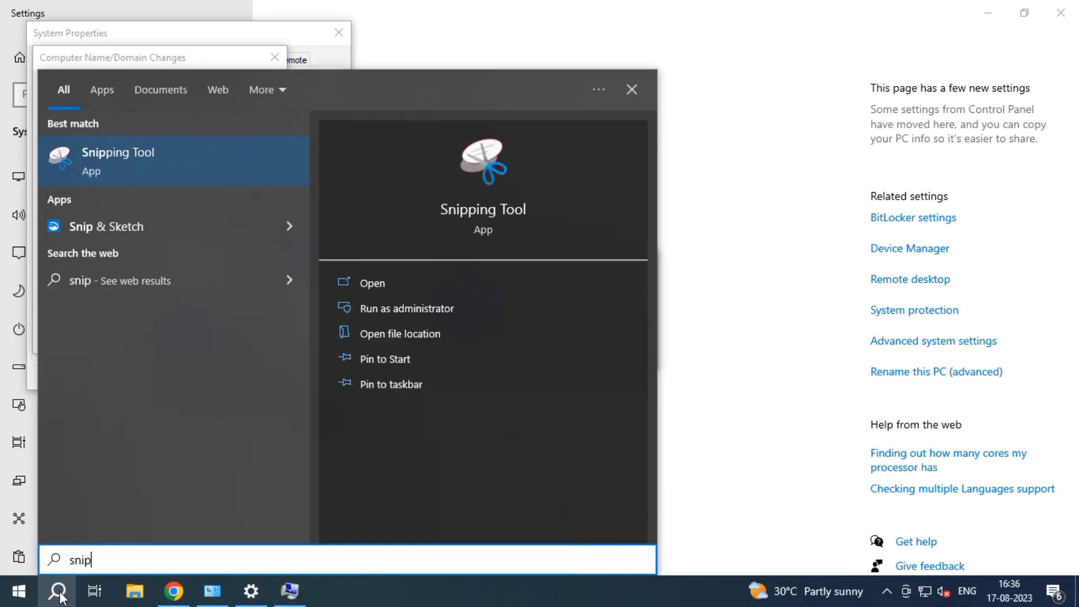
{"action": "left_click", "coordinate": [151, 163]}
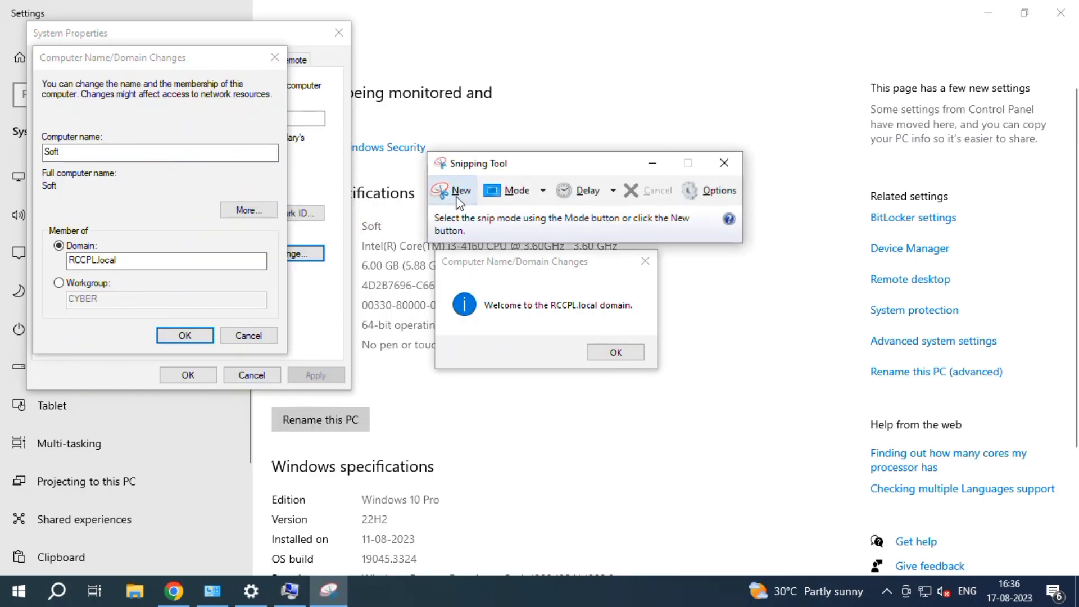
{"action": "left_click", "coordinate": [458, 194]}
{"action": "left_click_drag", "start_coordinate": [433, 249], "coordinate": [664, 375]}
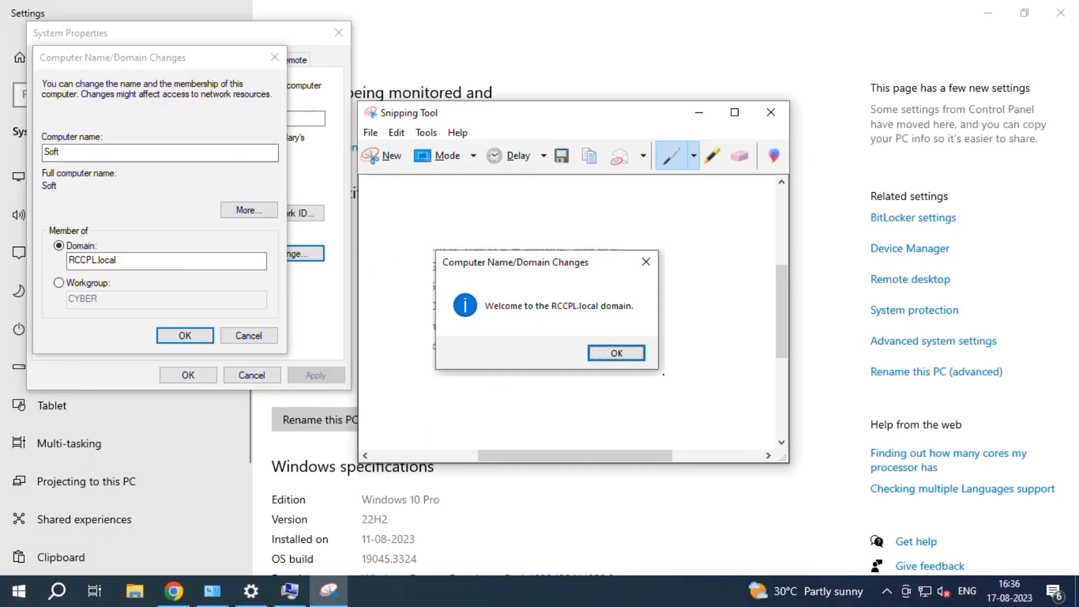
Step: Save the snip to the Desktop as PNG file 'sadf' and minimise Snipping Tool
{"action": "left_click", "coordinate": [371, 133]}
{"action": "left_click", "coordinate": [404, 173]}
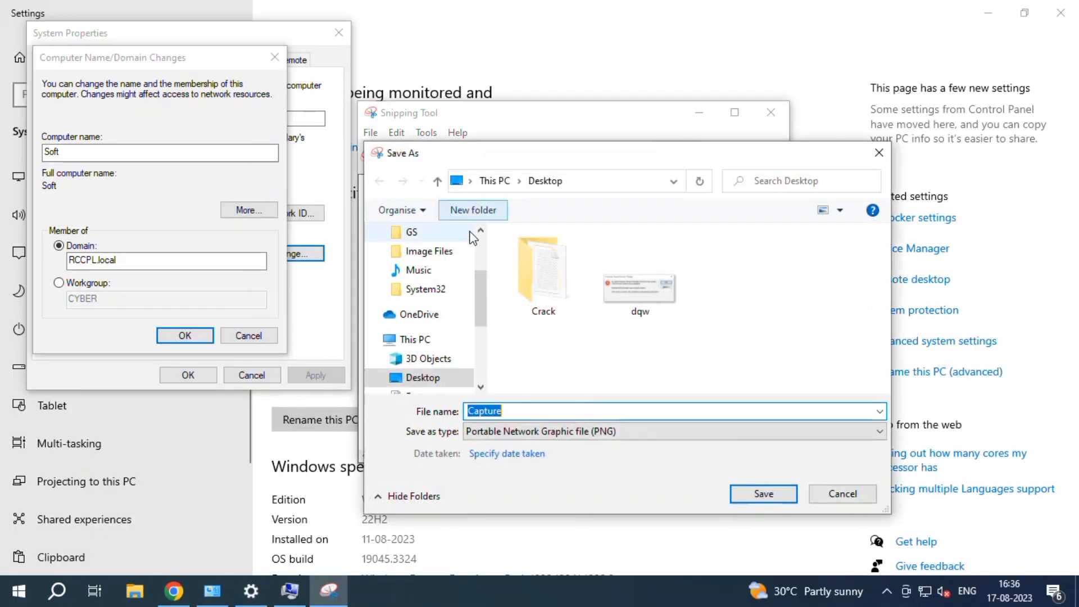
{"action": "type", "text": "sadf"}
{"action": "left_click", "coordinate": [763, 494]}
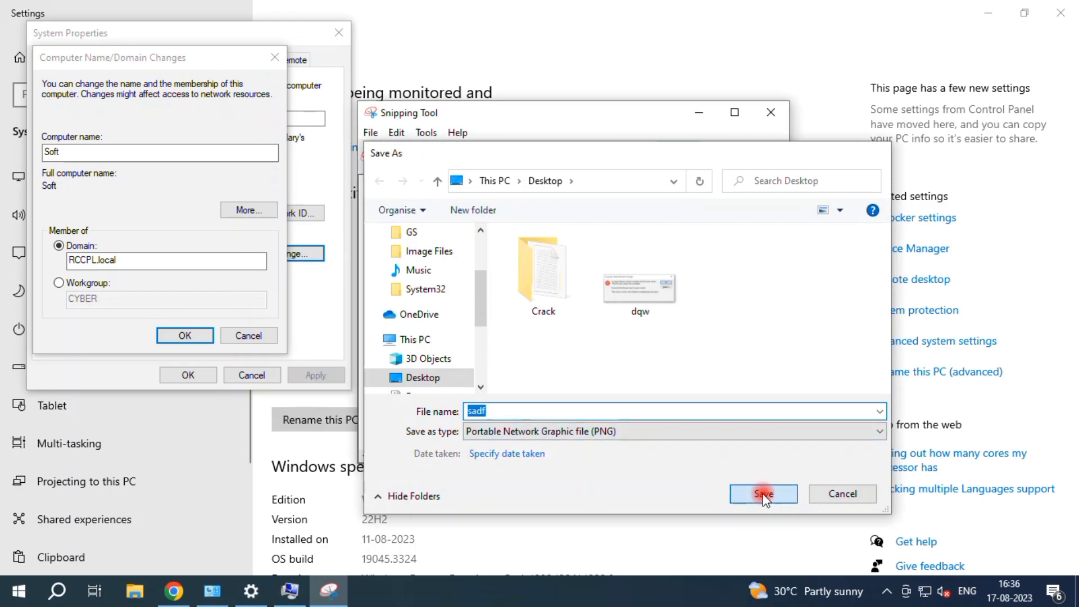
{"action": "left_click", "coordinate": [698, 112]}
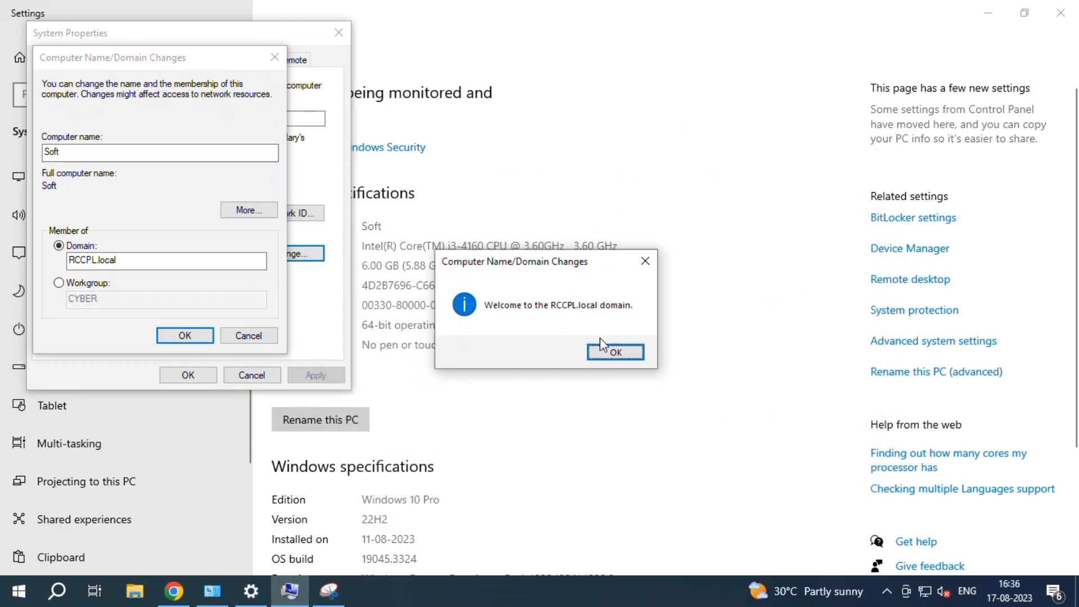
Step: Acknowledge the welcome and restart notices, close System Properties, and restart the PC now
{"action": "left_click", "coordinate": [606, 354]}
{"action": "left_click", "coordinate": [621, 318]}
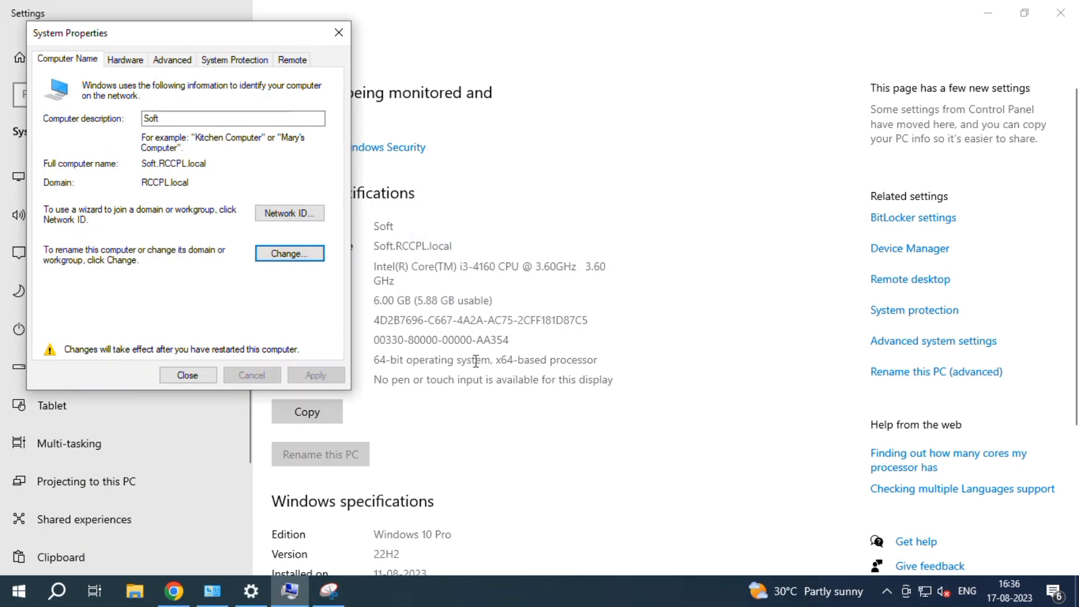
{"action": "left_click", "coordinate": [194, 376]}
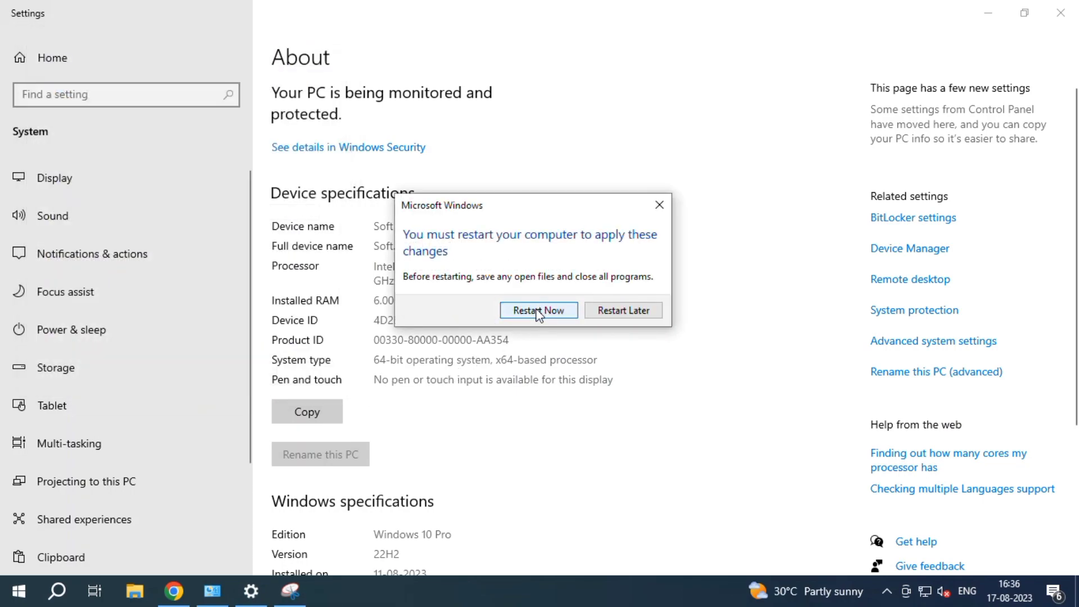
{"action": "left_click", "coordinate": [539, 310]}
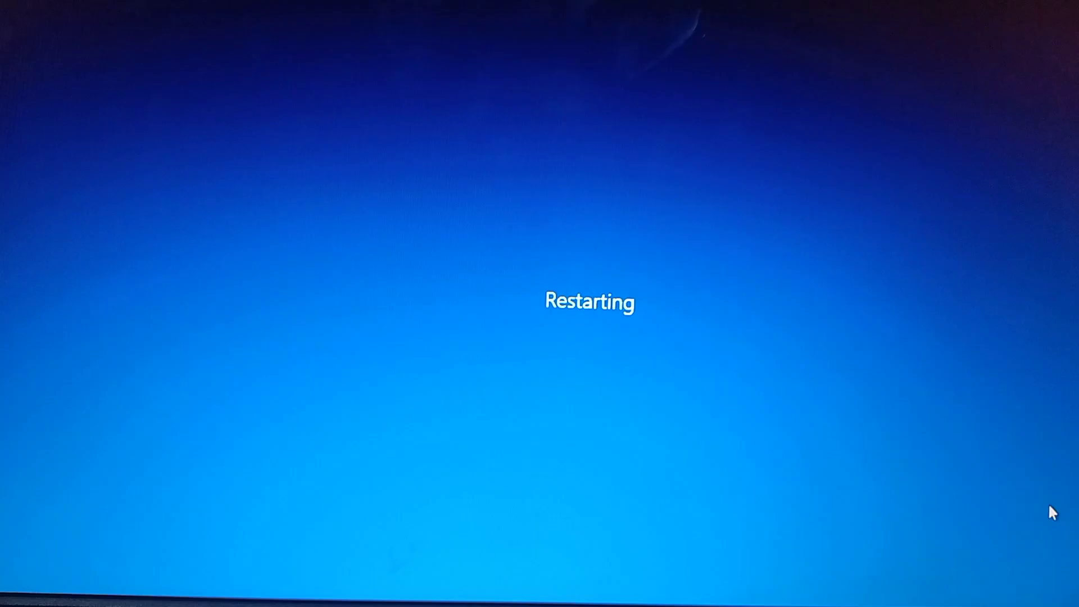